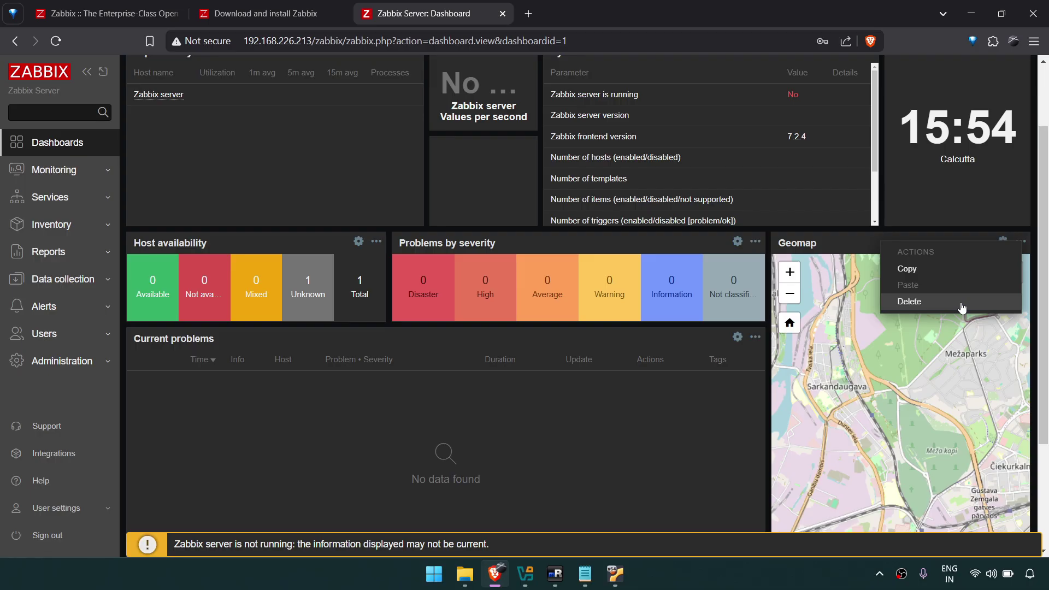
# Step: Delete the Geomap widget, widen the Current problems widget to the dashboard's full width, and save the dashboard changes
pyautogui.click(962, 304)
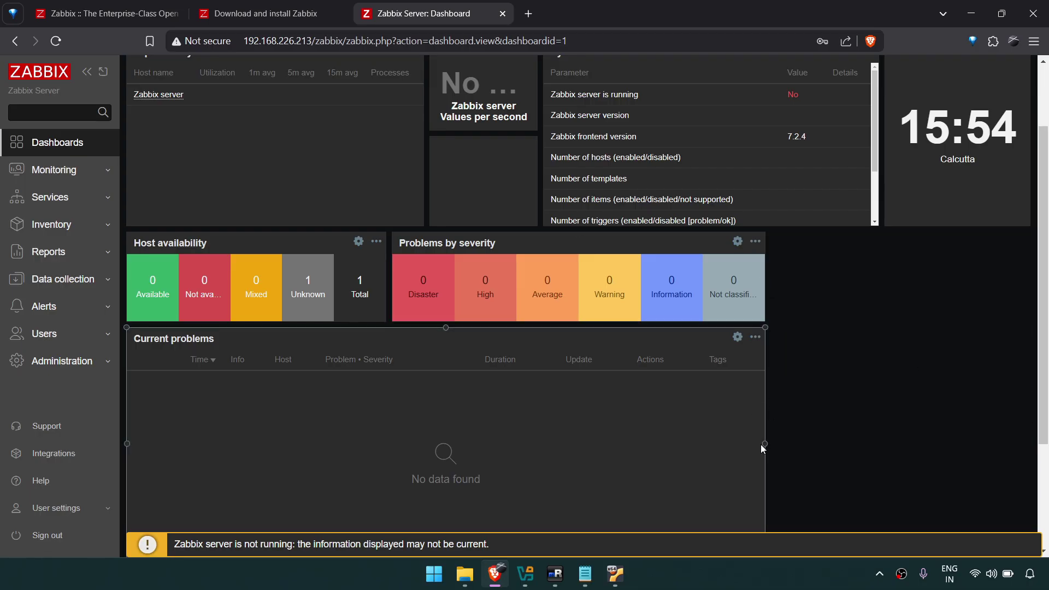
pyautogui.moveTo(765, 444); pyautogui.dragTo(1033, 408)
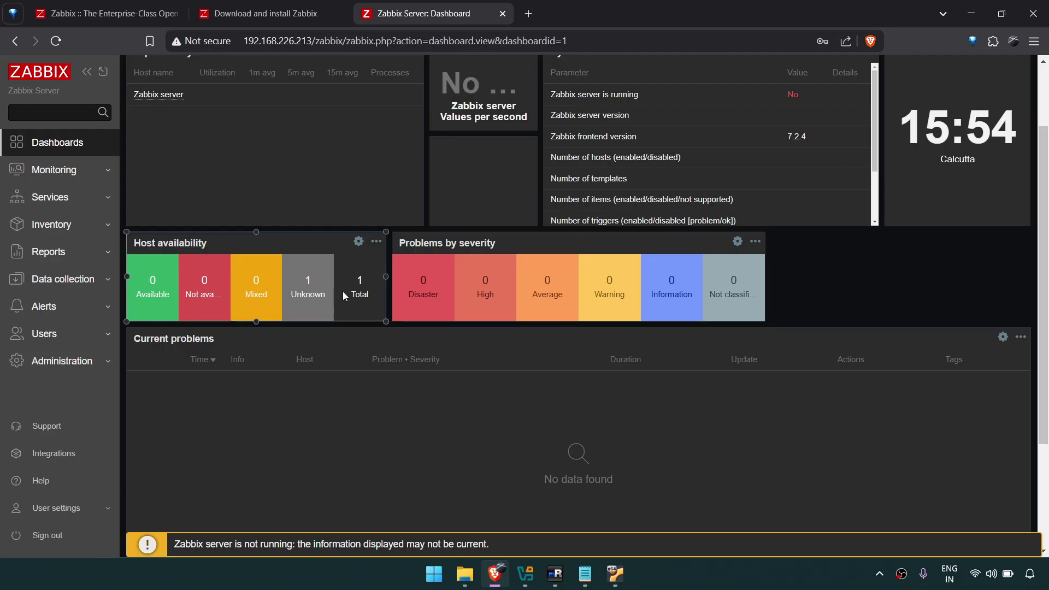
pyautogui.scroll(2, 377, 358)
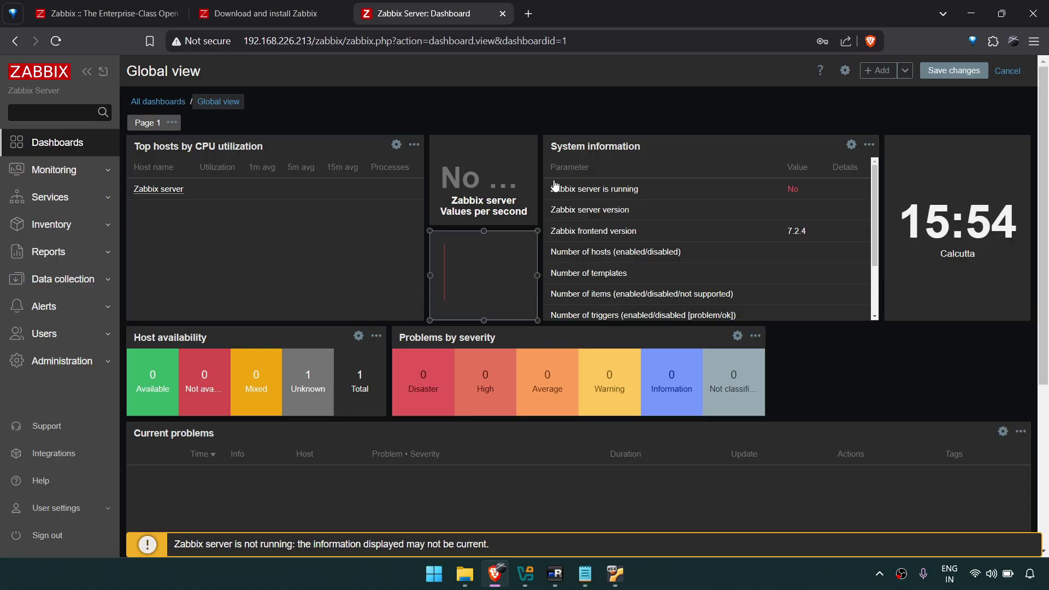
pyautogui.click(954, 77)
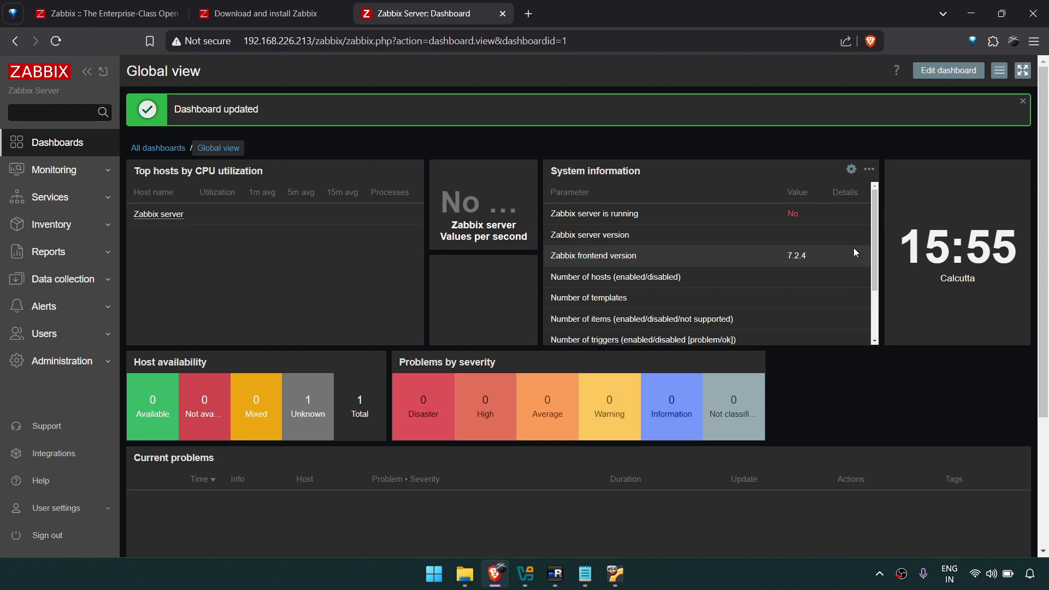
pyautogui.scroll(-2, 710, 310)
pyautogui.scroll(2, 712, 314)
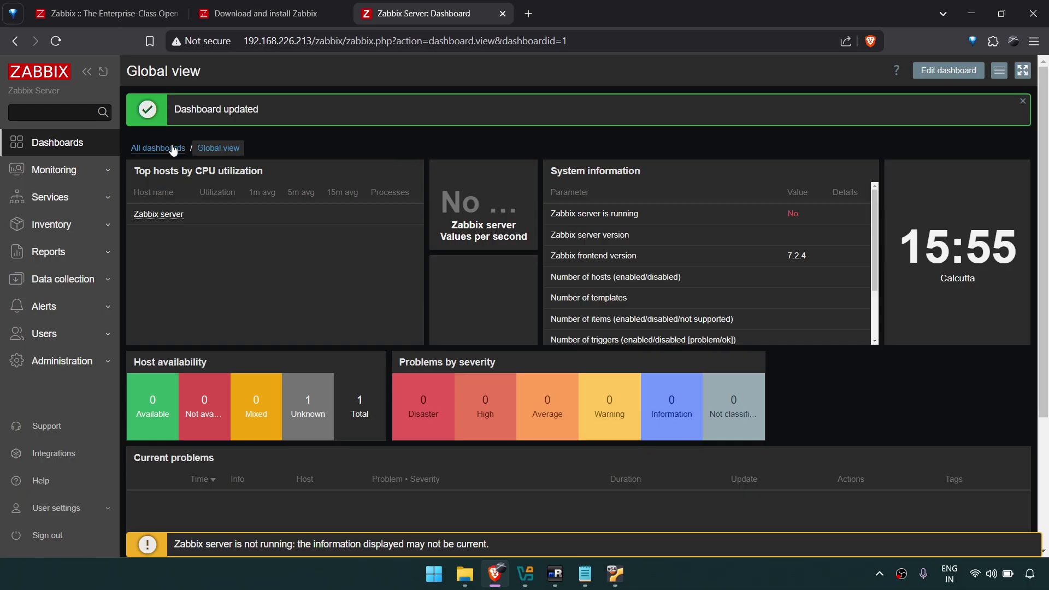
pyautogui.click(151, 149)
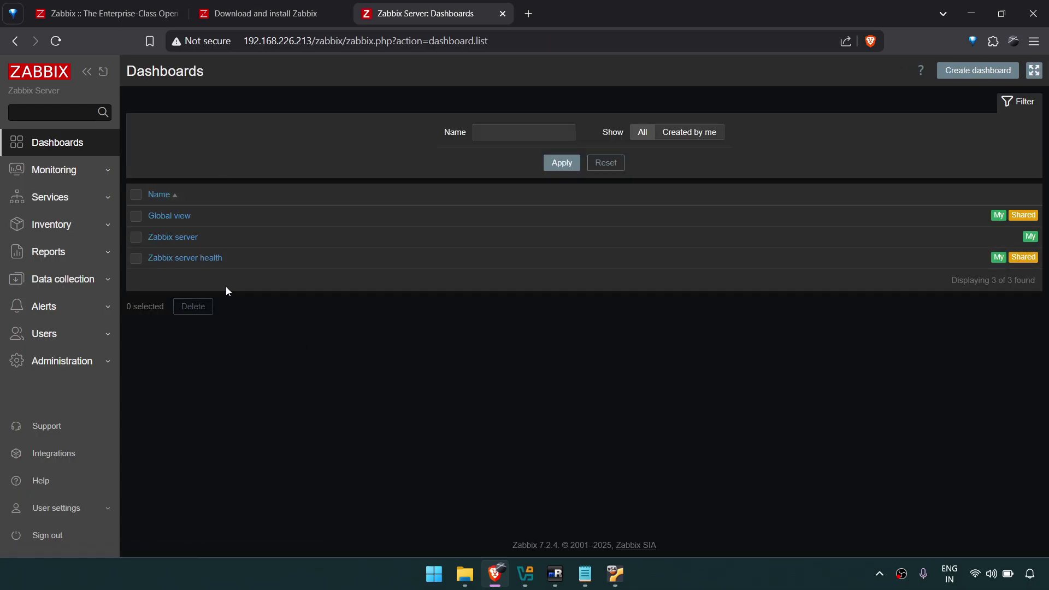
pyautogui.click(971, 70)
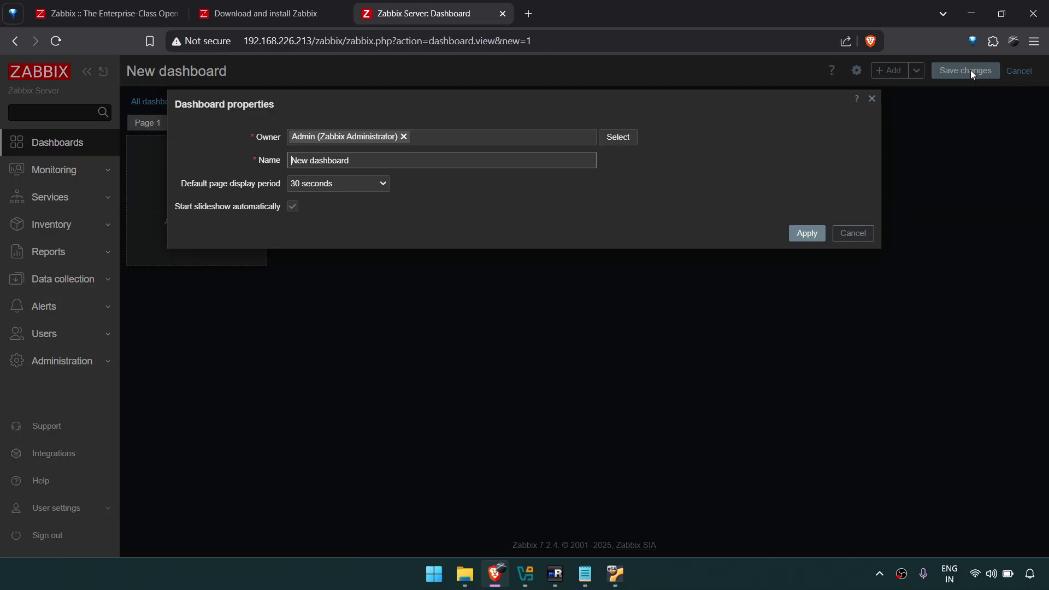
pyautogui.click(853, 233)
pyautogui.click(157, 101)
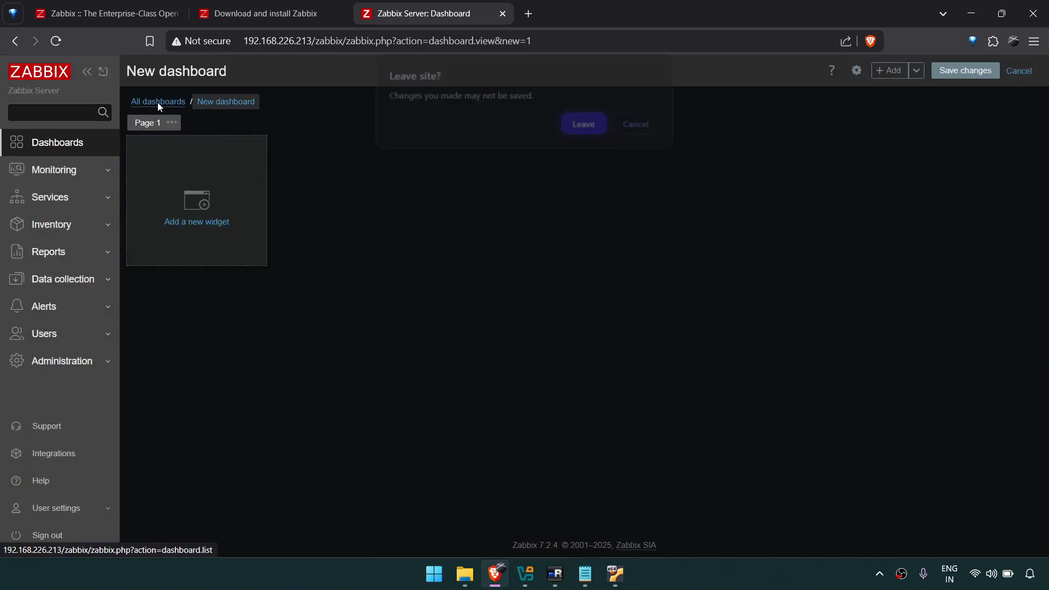
pyautogui.click(571, 127)
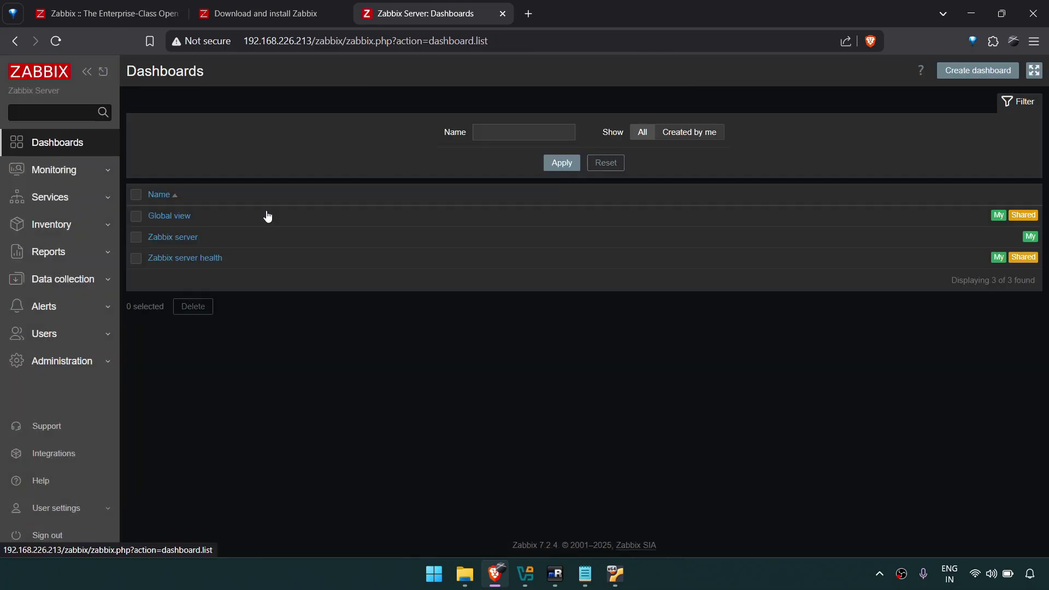
pyautogui.click(156, 219)
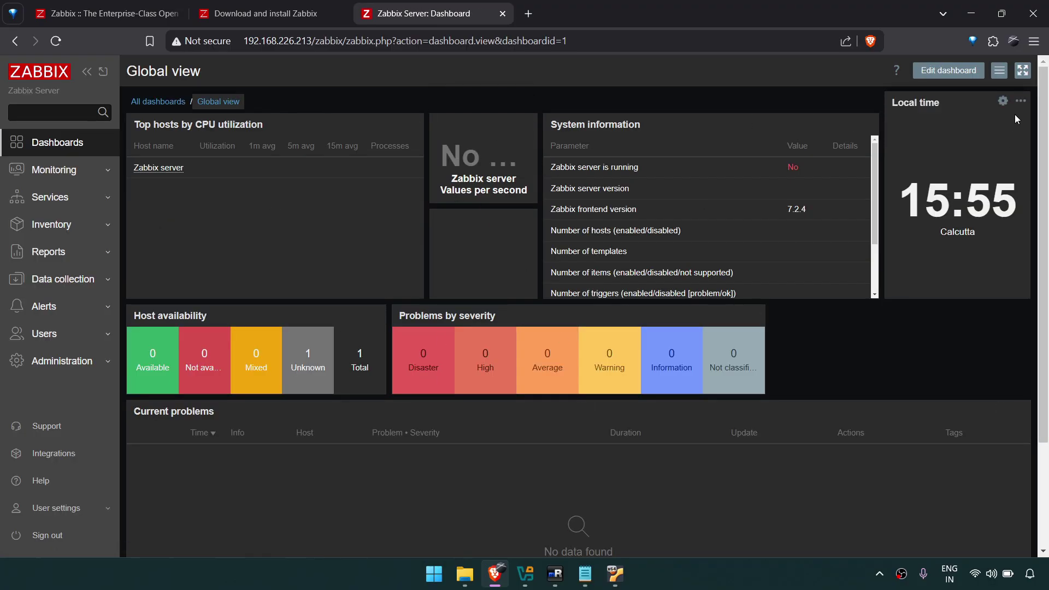
# Step: Change the Local time clock widget's clock type to Analog and apply it
pyautogui.click(1019, 106)
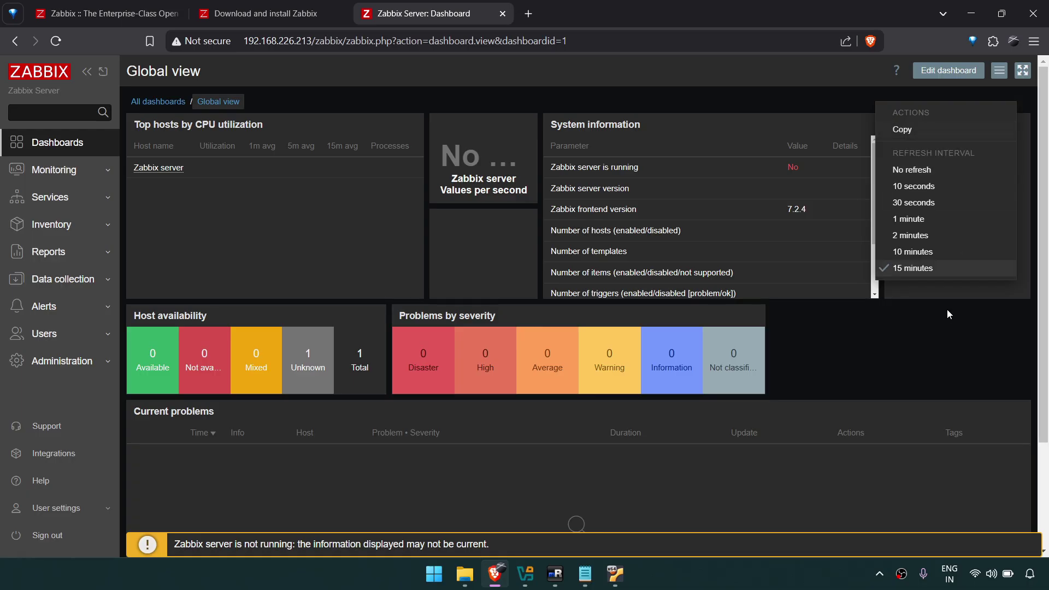
pyautogui.click(1003, 104)
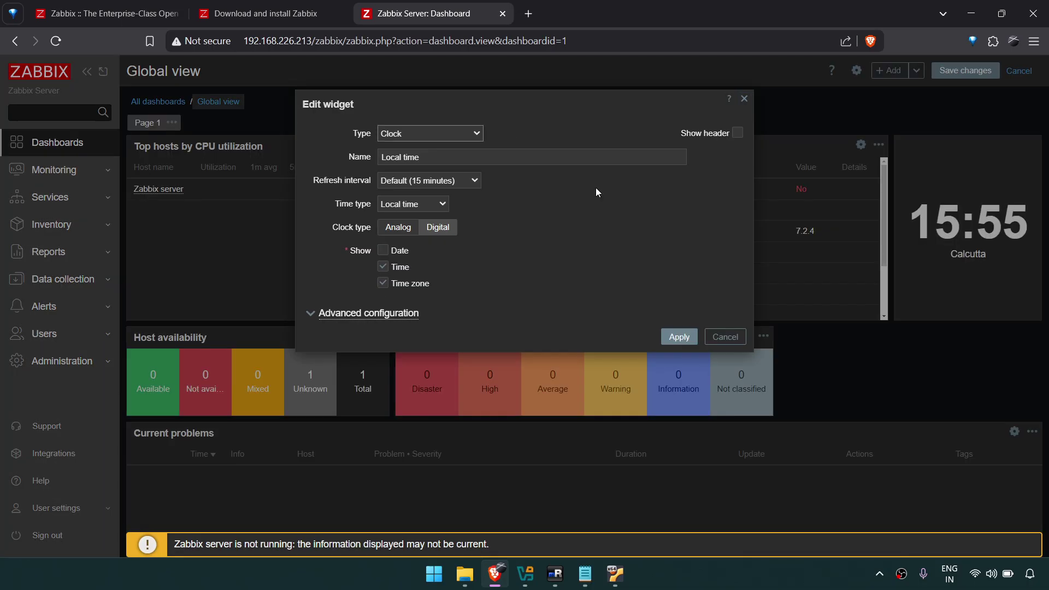
pyautogui.click(422, 136)
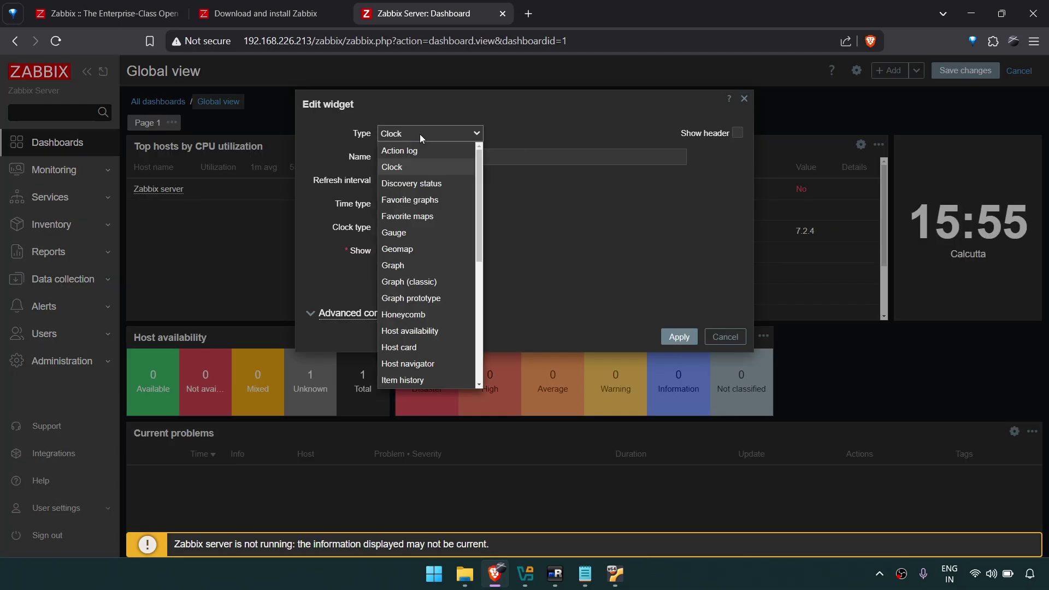
pyautogui.click(421, 136)
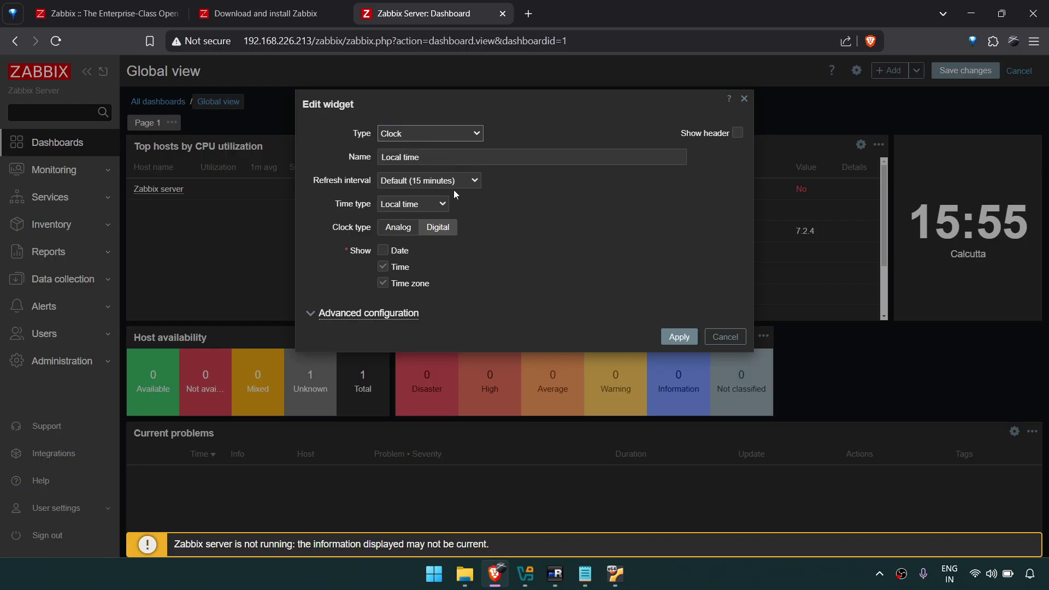
pyautogui.click(428, 203)
pyautogui.click(429, 202)
pyautogui.click(398, 227)
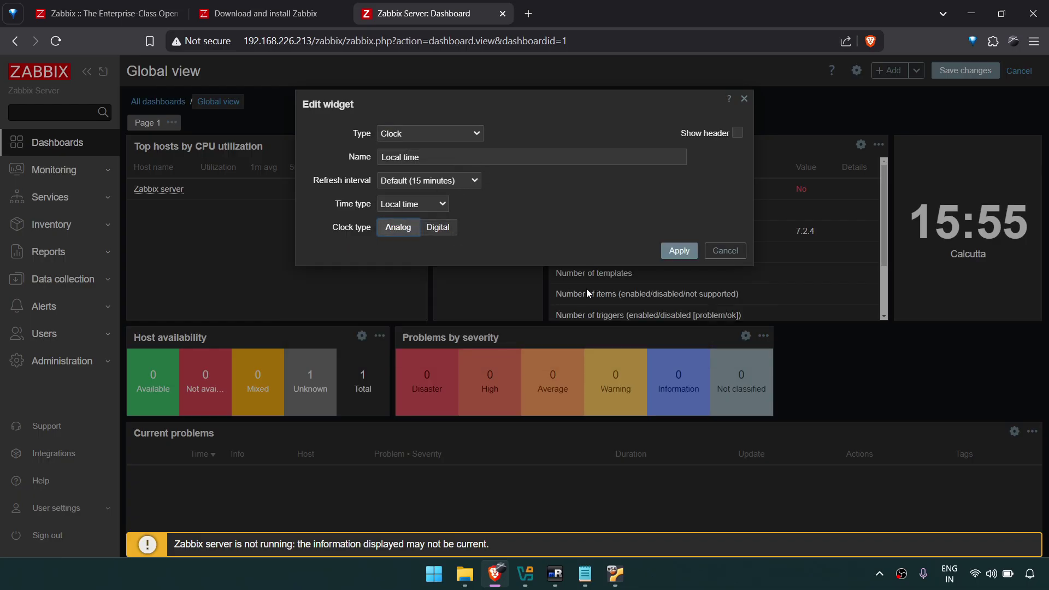
pyautogui.click(679, 251)
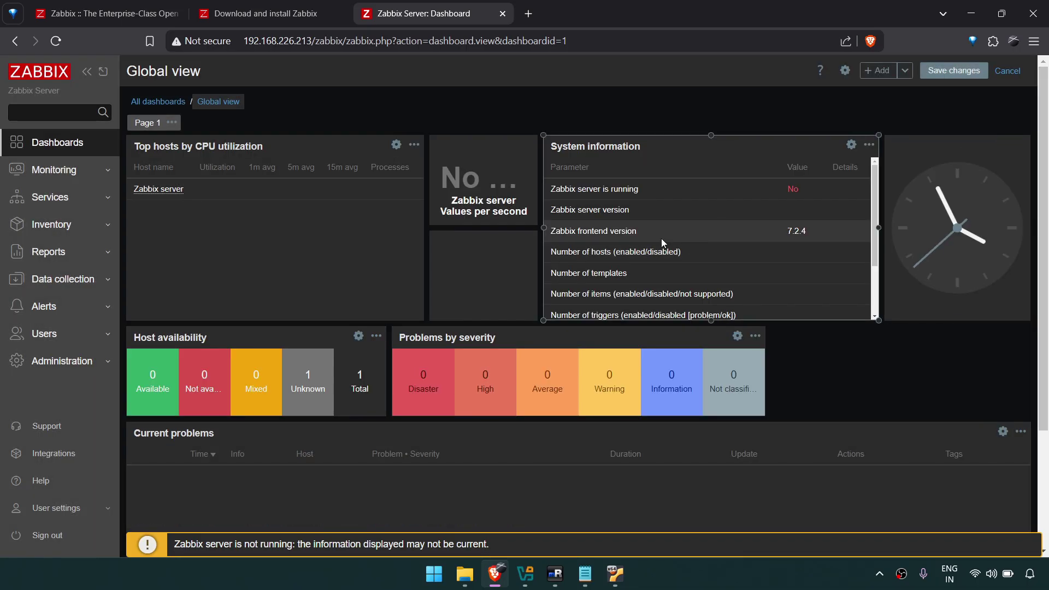
# Step: Examine the System information widget's parameters and the widget types available for adding to the dashboard
pyautogui.scroll(-5, 801, 262)
pyautogui.scroll(3, 801, 262)
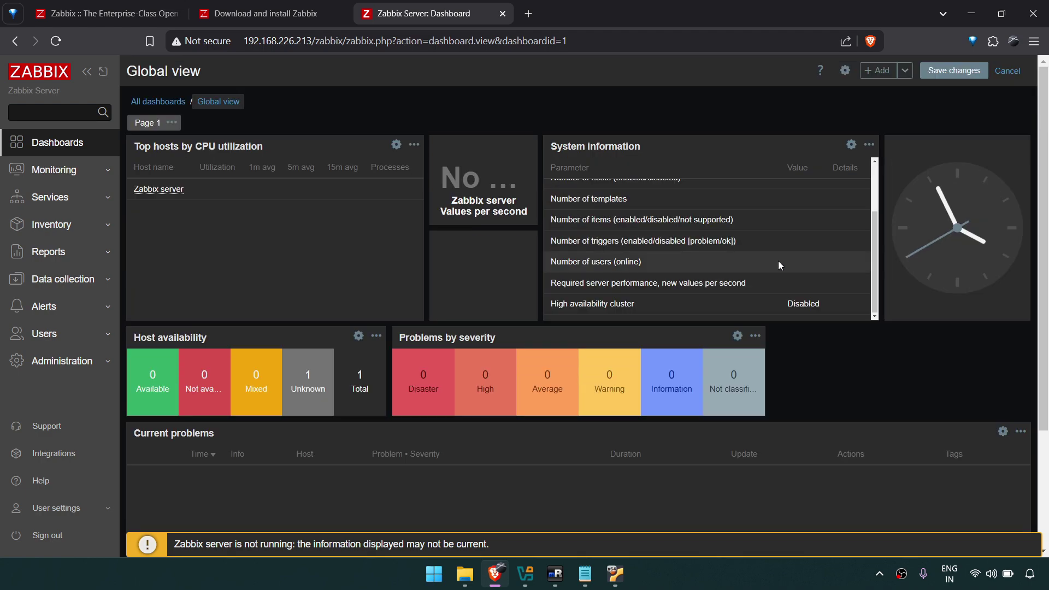
pyautogui.scroll(3, 707, 258)
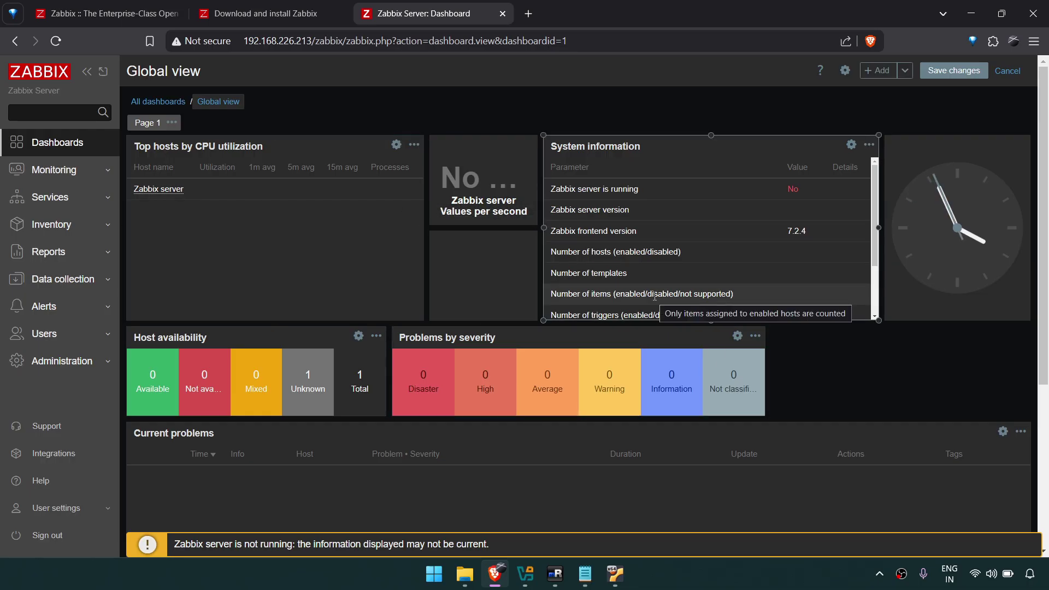
pyautogui.click(869, 72)
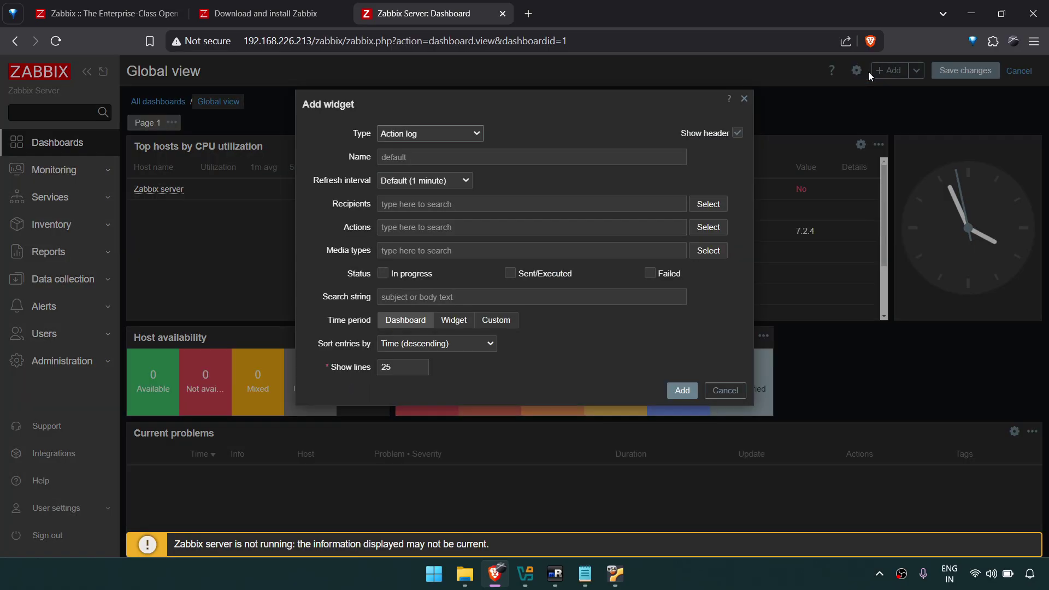
pyautogui.click(436, 131)
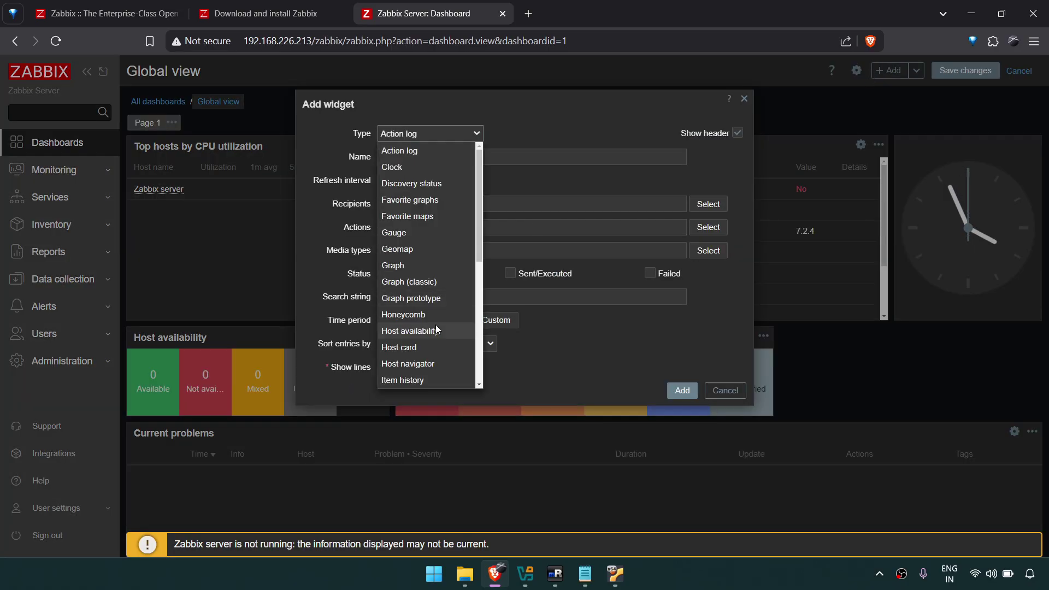
pyautogui.scroll(-3, 433, 348)
pyautogui.scroll(-3, 432, 338)
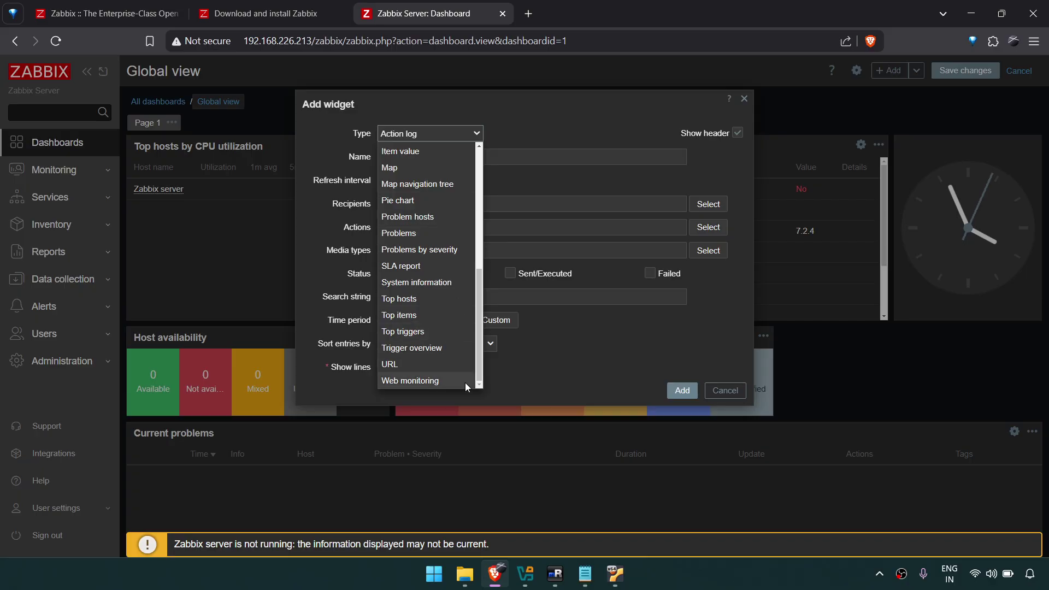
pyautogui.click(727, 390)
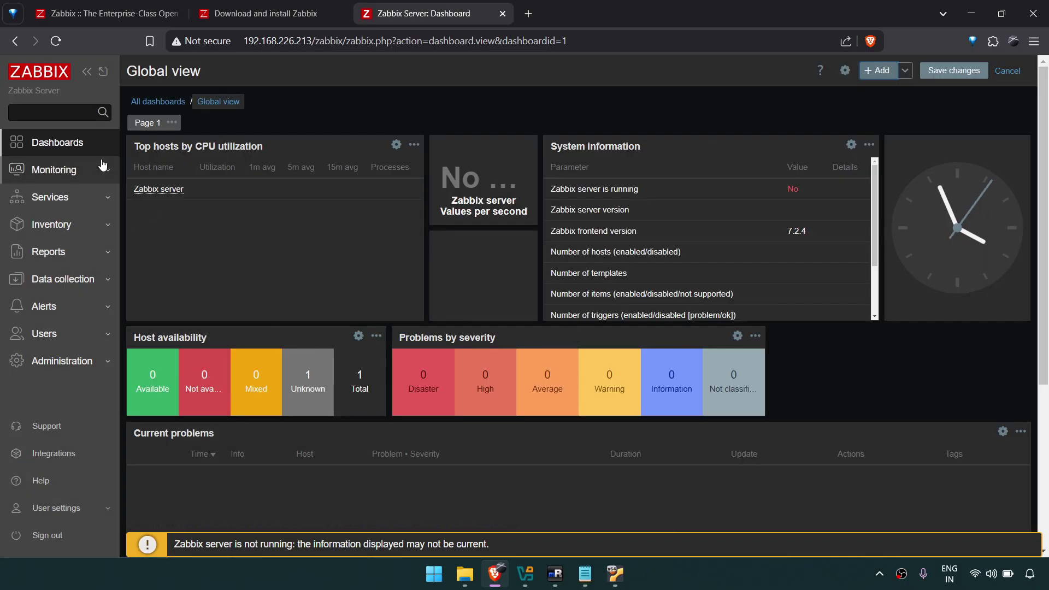
# Step: Open the Problems monitoring page, discarding the unsaved dashboard changes, and examine its filter options, host selection and problem list
pyautogui.click(76, 170)
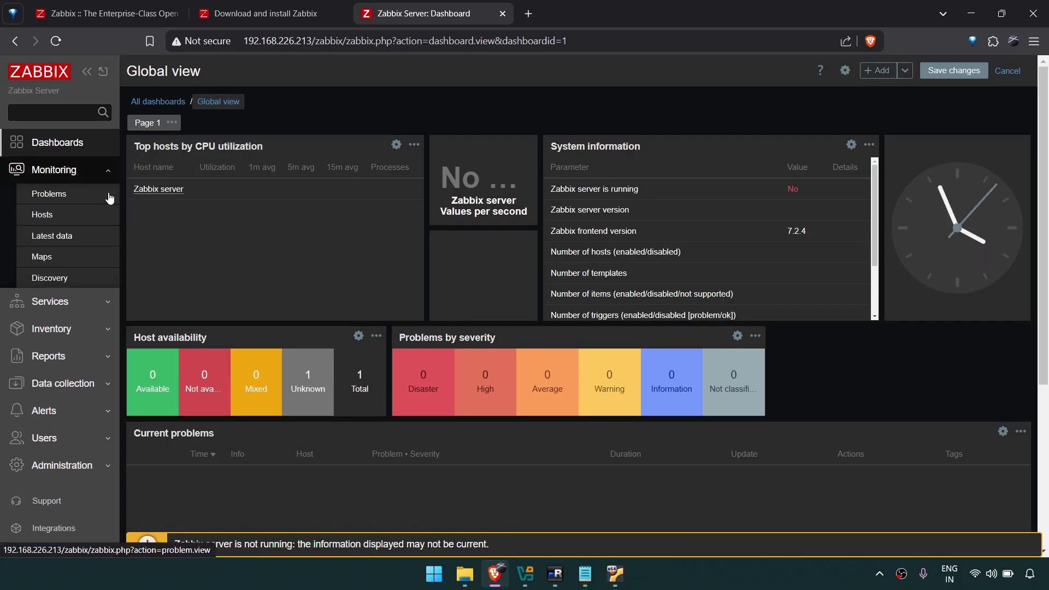
pyautogui.click(66, 197)
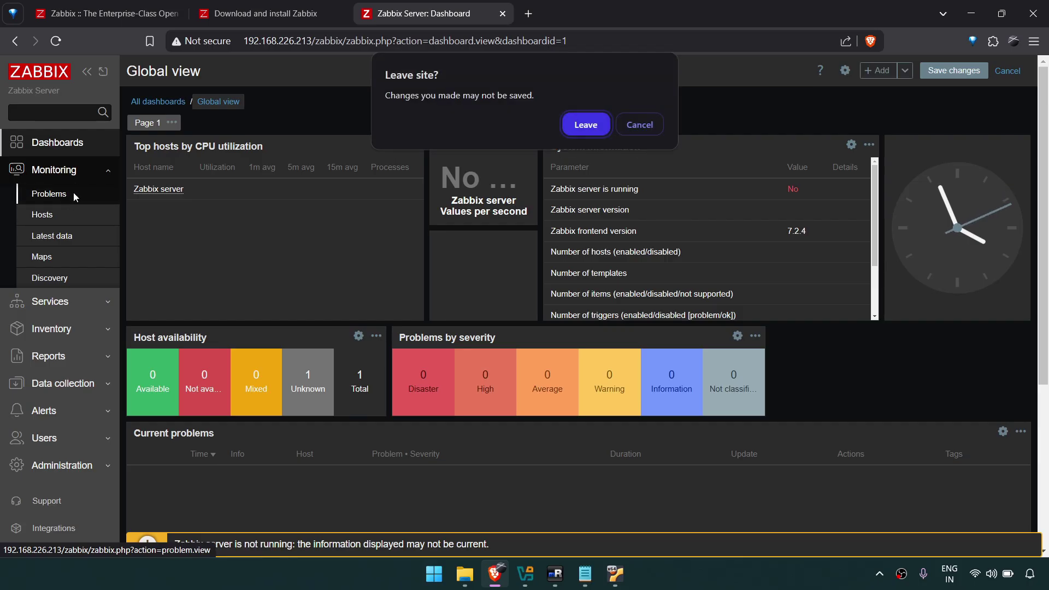
pyautogui.click(573, 120)
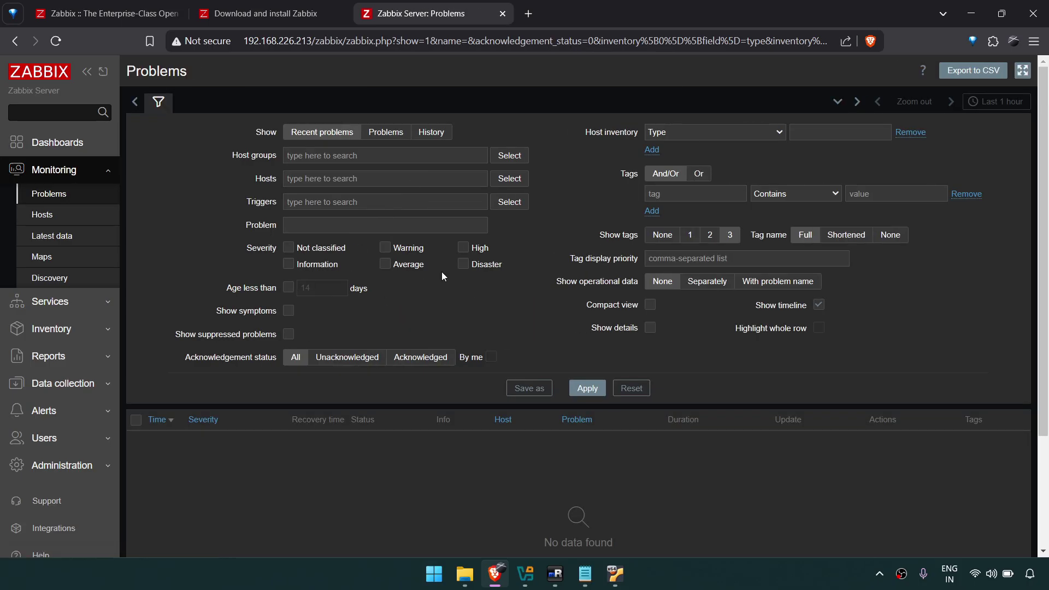
pyautogui.scroll(-1, 421, 295)
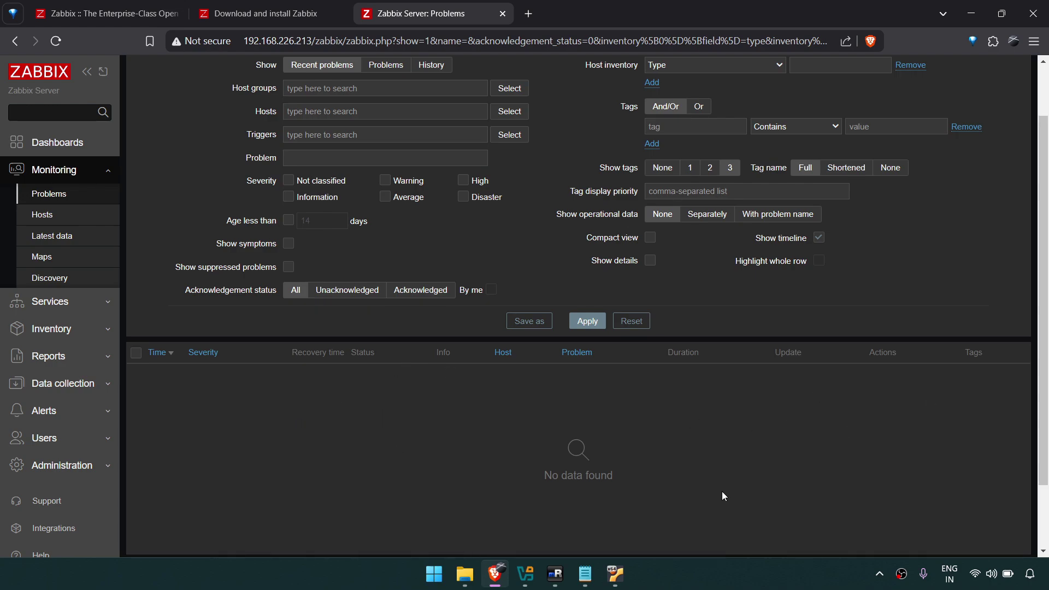
pyautogui.scroll(-1, 510, 417)
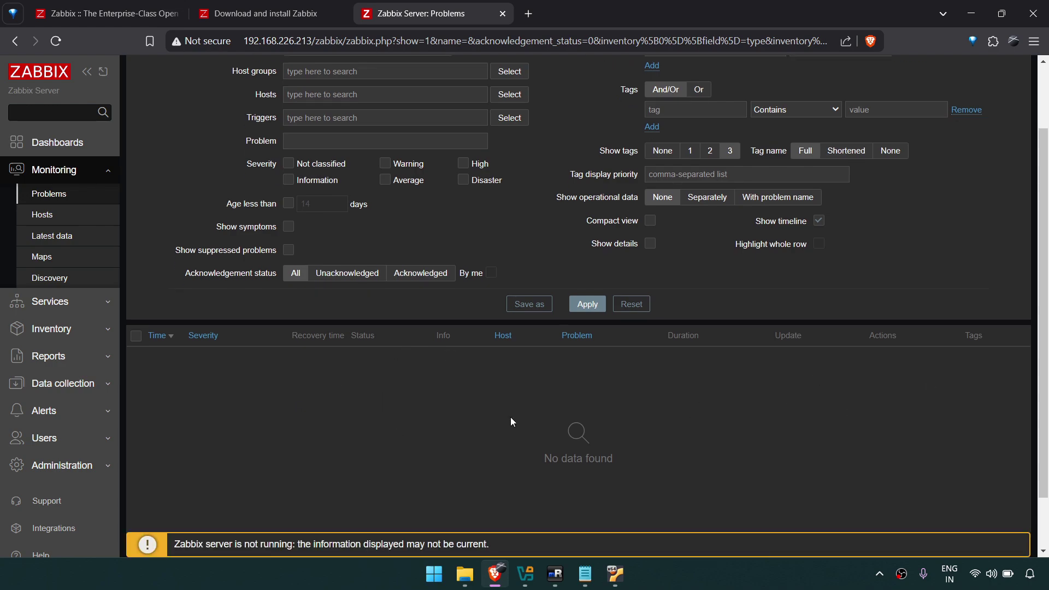
pyautogui.scroll(2, 510, 418)
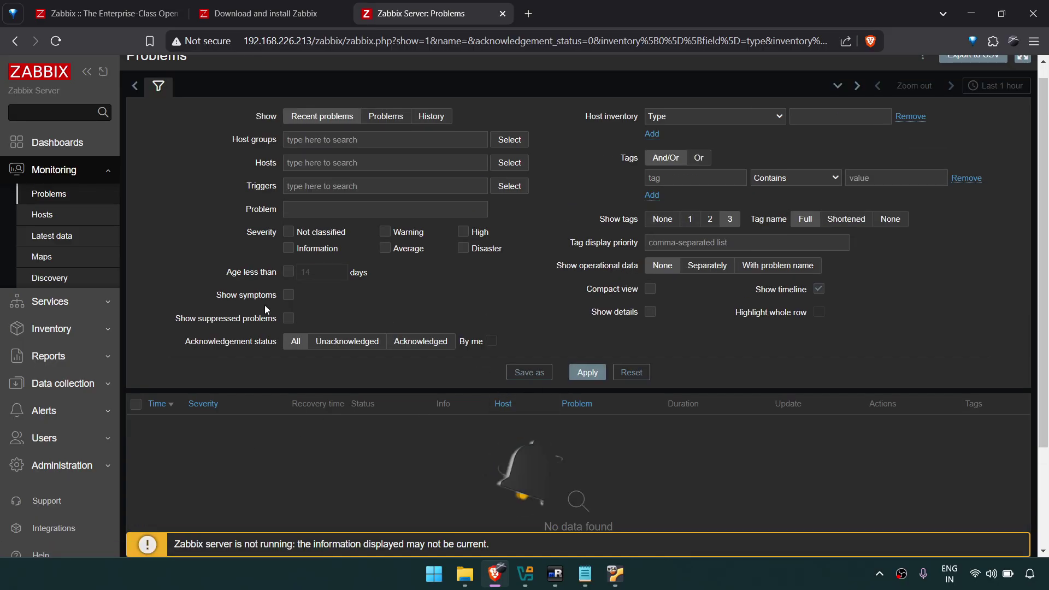
pyautogui.scroll(-1, 486, 355)
pyautogui.scroll(2, 408, 274)
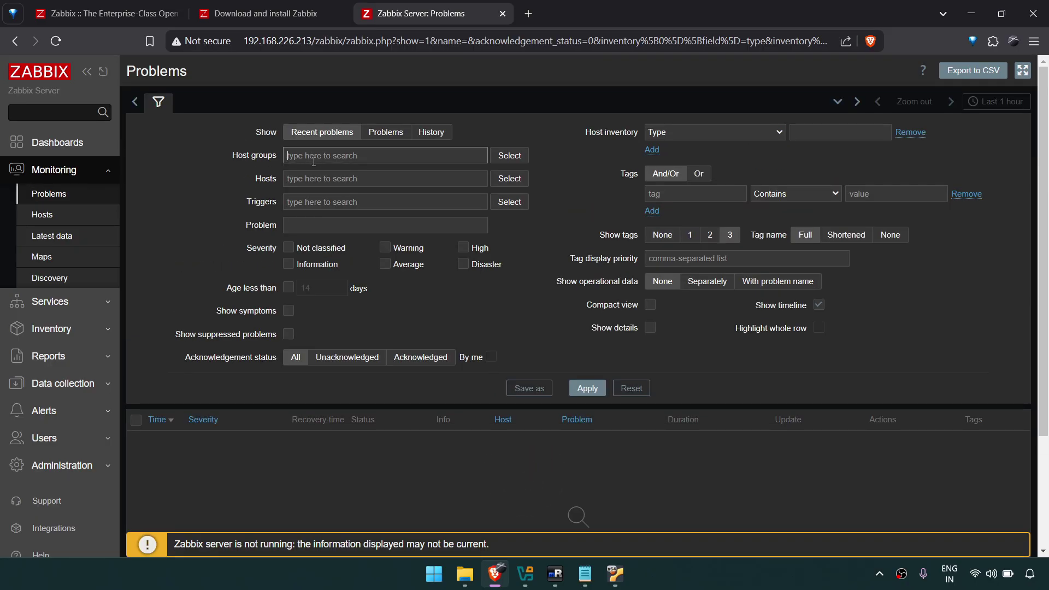
pyautogui.click(518, 184)
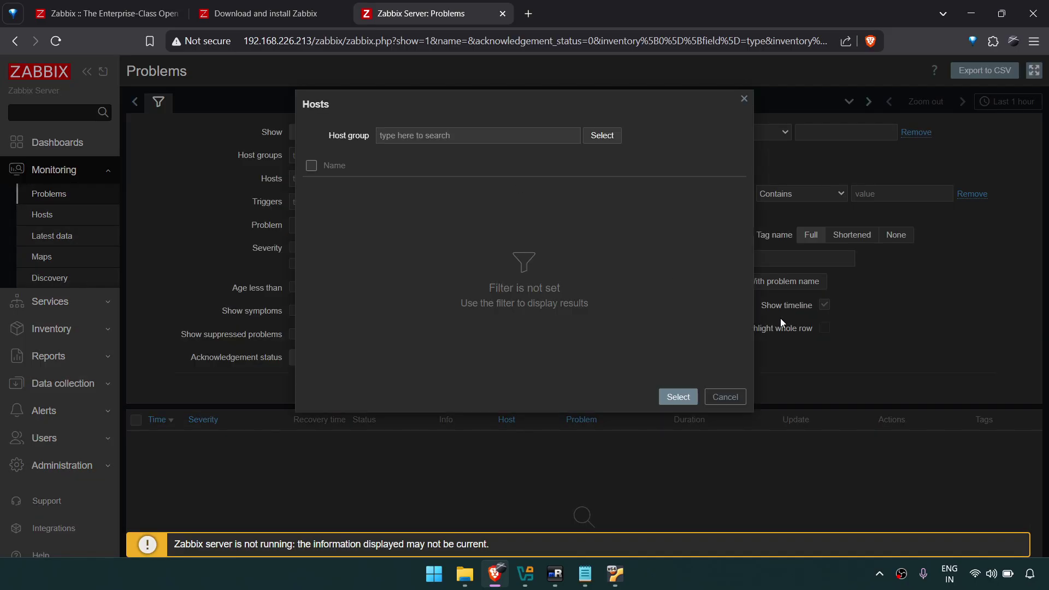
pyautogui.click(730, 393)
pyautogui.scroll(-2, 730, 393)
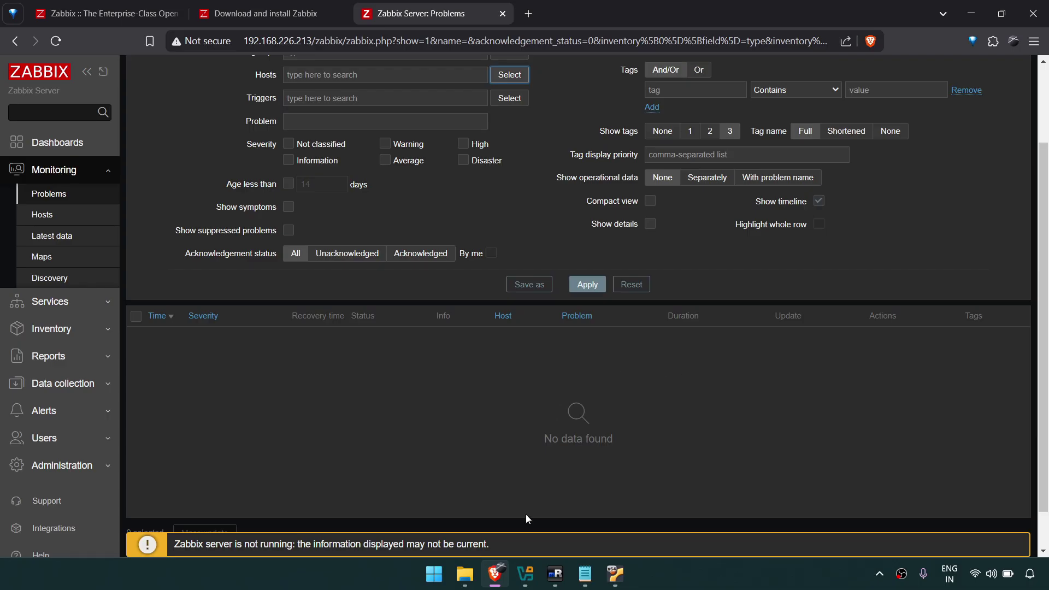
# Step: View the monitored Hosts page and the Latest data page, and check which entries the Services section offers
pyautogui.click(75, 215)
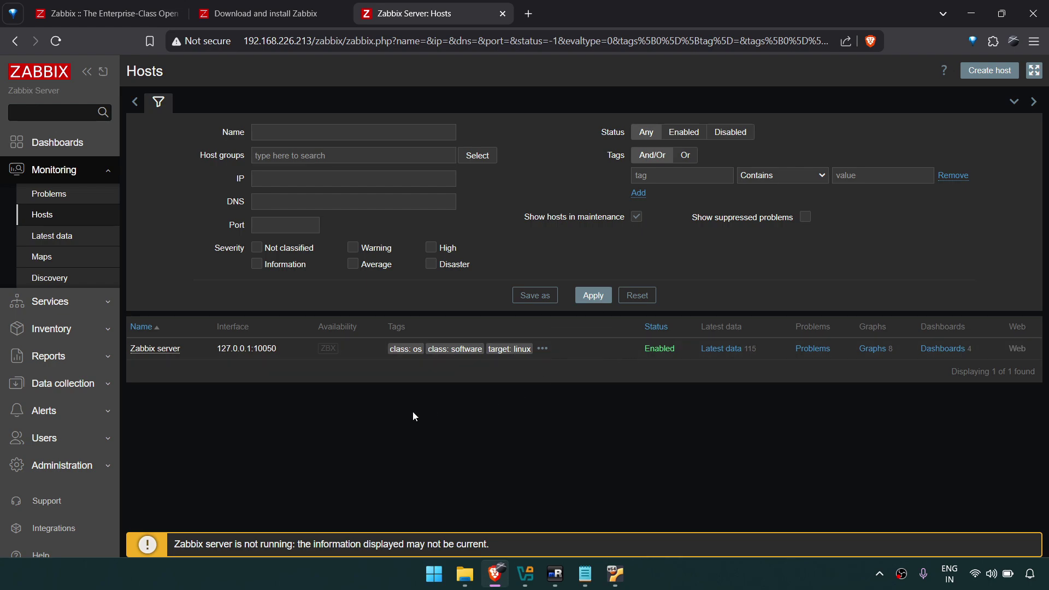
pyautogui.click(76, 244)
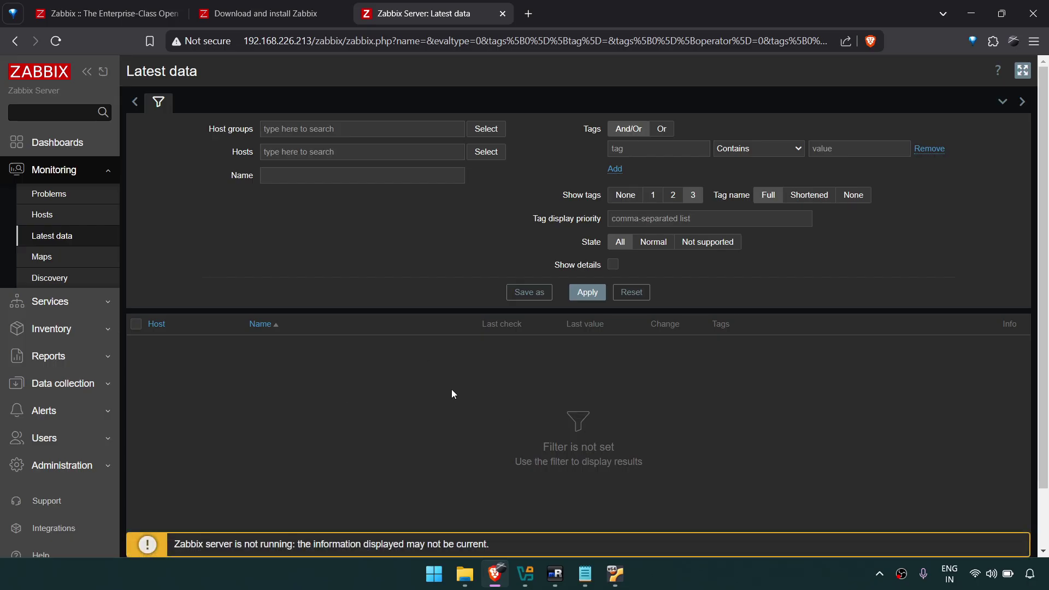
pyautogui.click(73, 304)
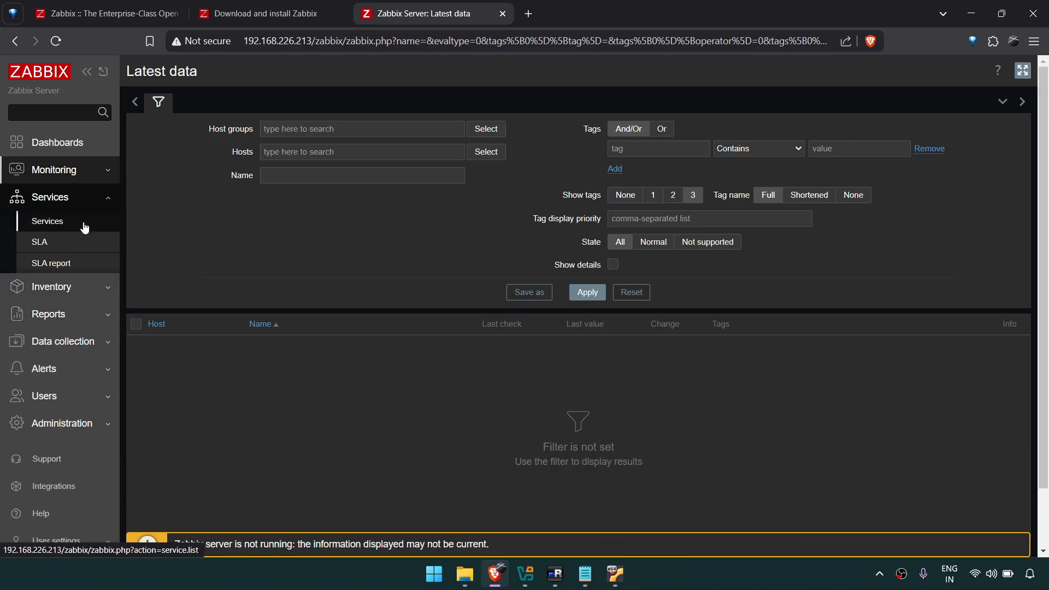
pyautogui.click(99, 208)
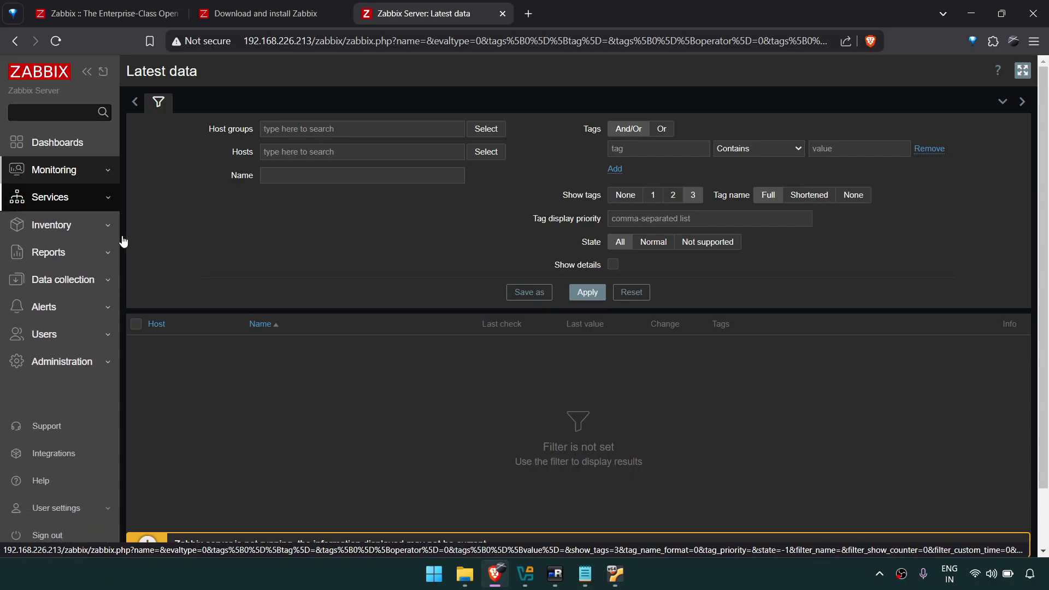
# Step: View the inventory Hosts page and open the Template groups page under Data collection
pyautogui.click(94, 226)
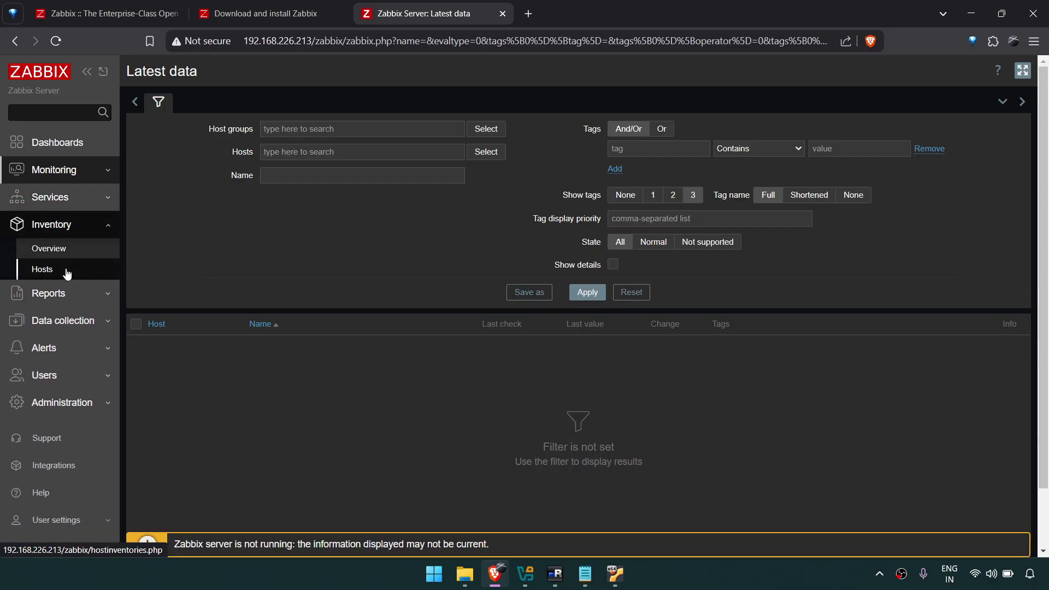
pyautogui.click(48, 269)
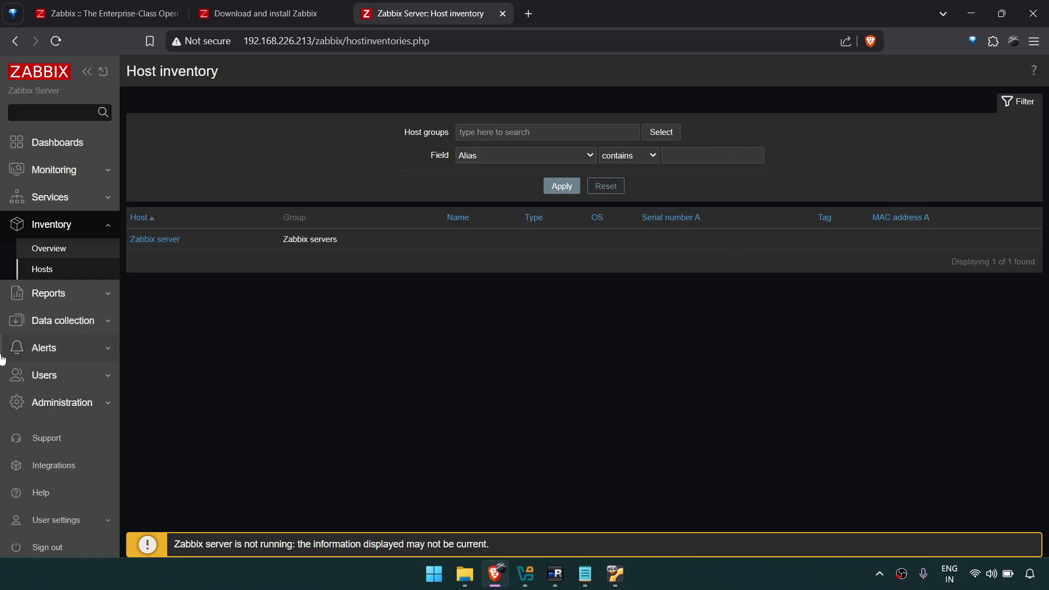
pyautogui.click(83, 321)
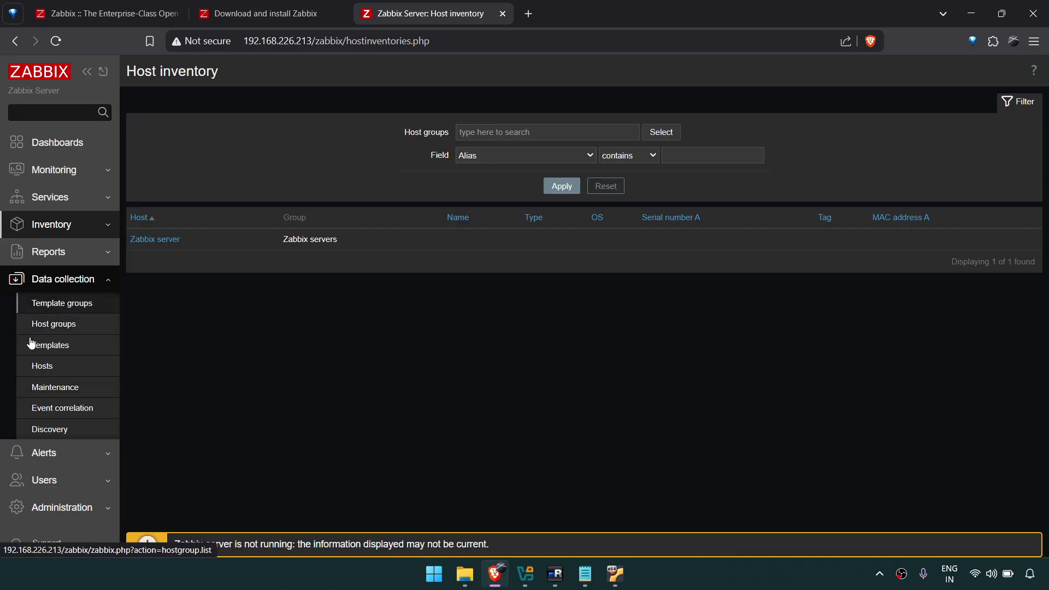
pyautogui.click(65, 303)
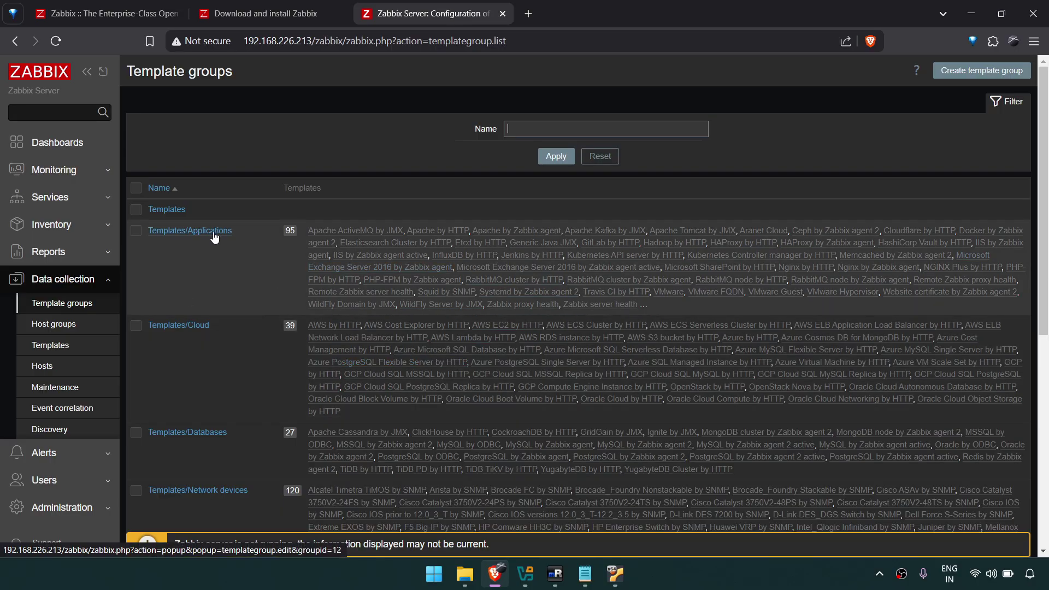
# Step: Inspect the settings of the Templates/Applications and Templates groups, closing each one without changes
pyautogui.click(214, 234)
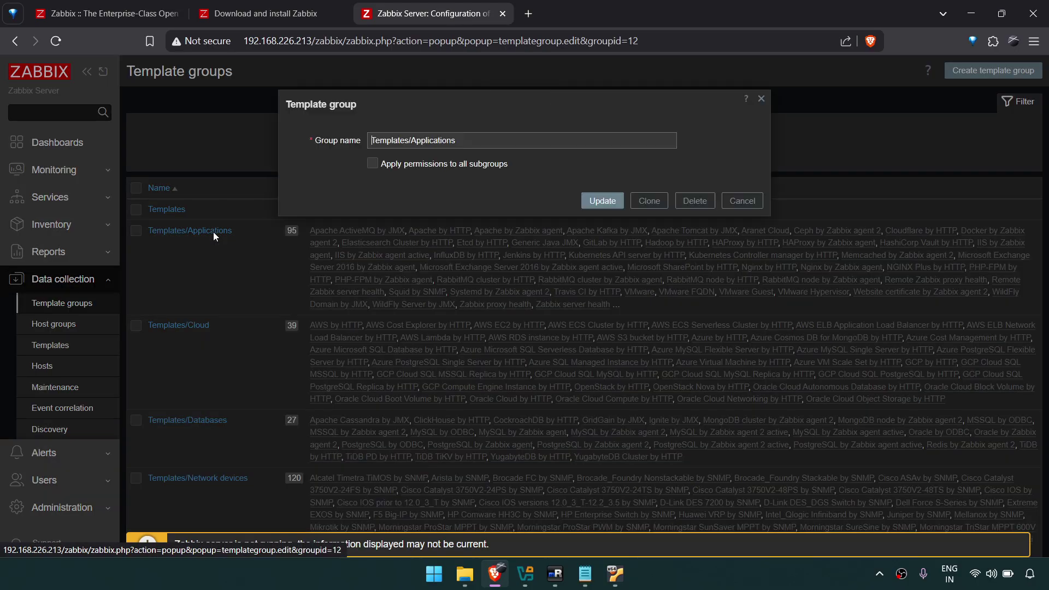
pyautogui.click(760, 98)
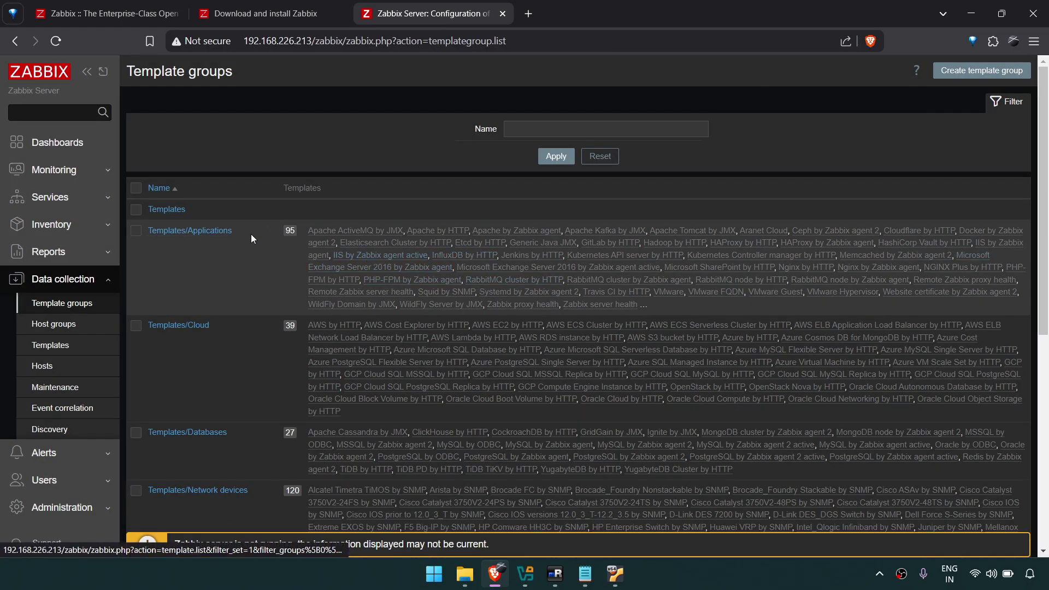
pyautogui.click(166, 210)
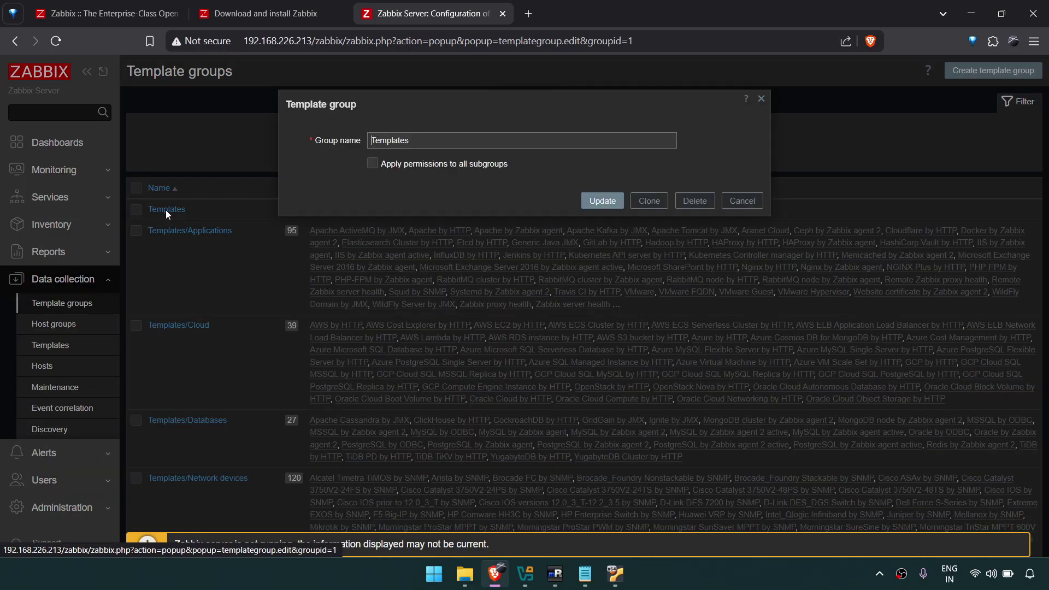
pyautogui.click(738, 198)
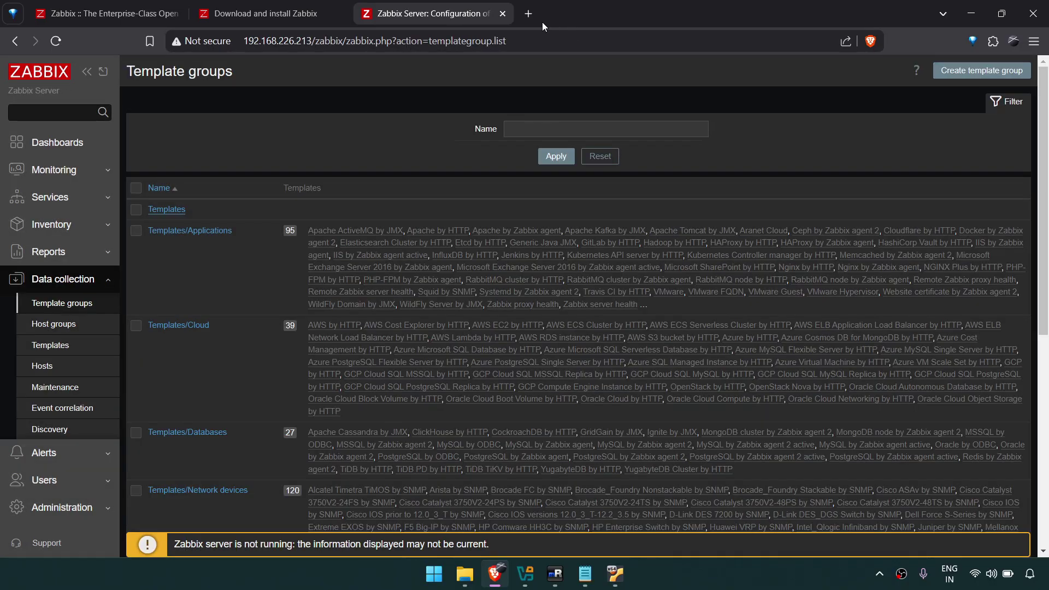
# Step: Look through the final installation instructions on the Zabbix download page, down to the Start using Zabbix section
pyautogui.click(262, 13)
pyautogui.scroll(-5, 461, 322)
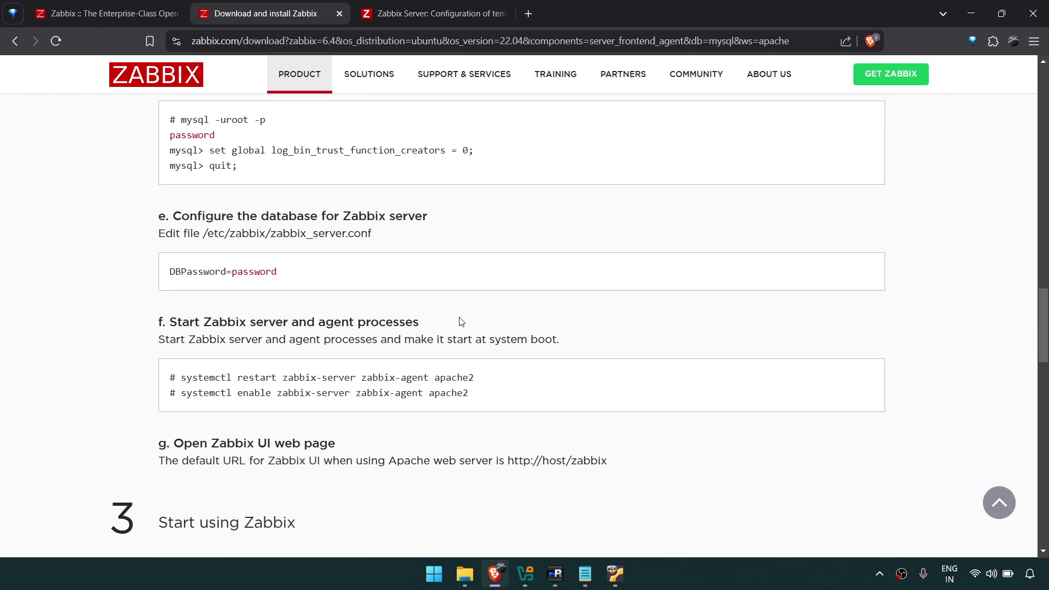
pyautogui.scroll(-2, 460, 320)
pyautogui.scroll(-4, 394, 386)
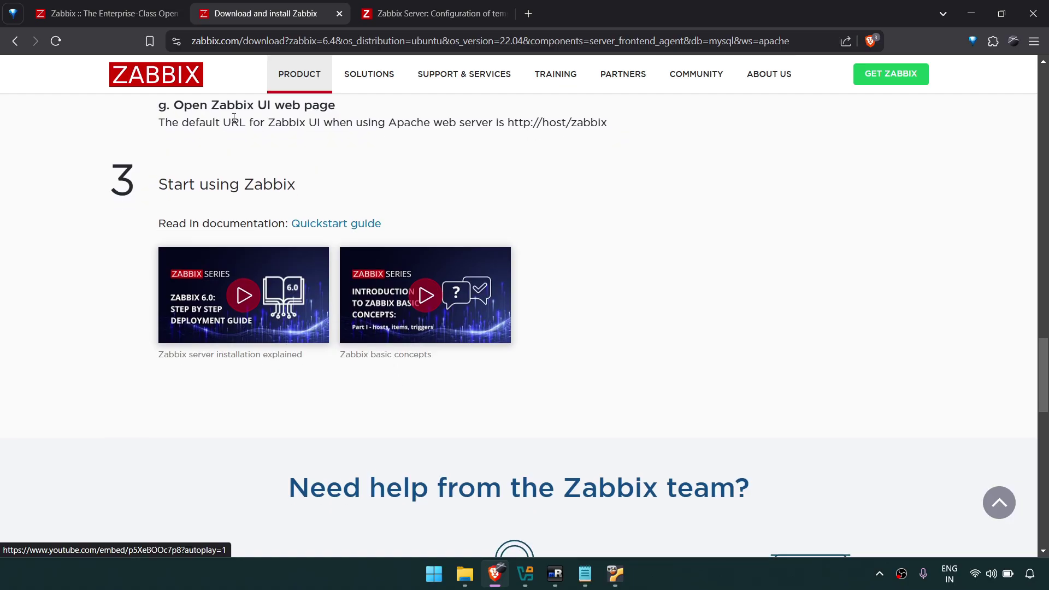
# Step: Search the web for "zabbix templates" in a new browser tab and open the official Zabbix Integrations and Templates page
pyautogui.click(528, 13)
pyautogui.write('zabbix')
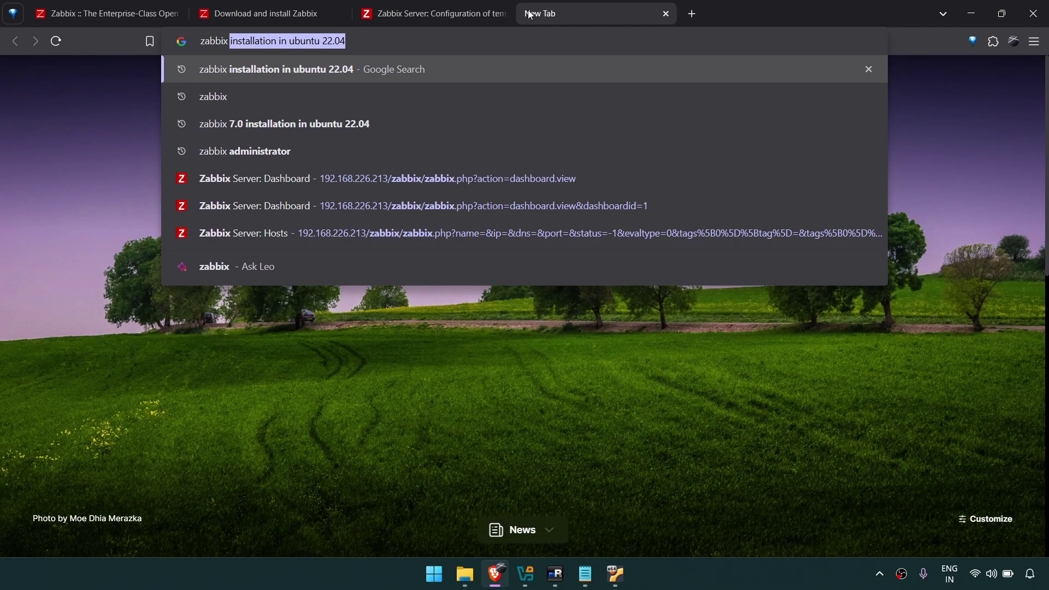
pyautogui.write(' templ')
pyautogui.press('Return')
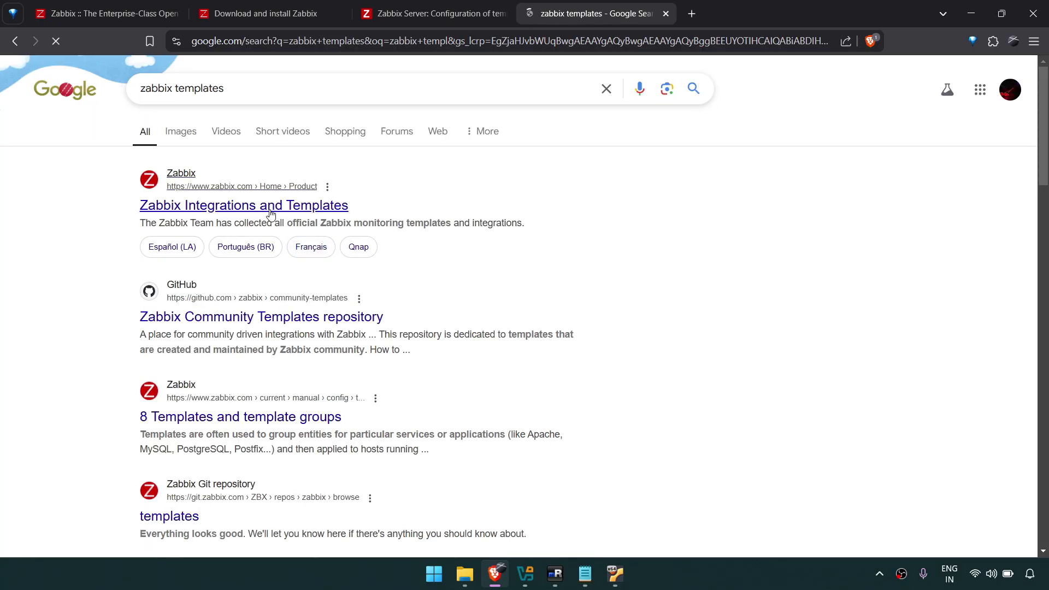
pyautogui.click(271, 211)
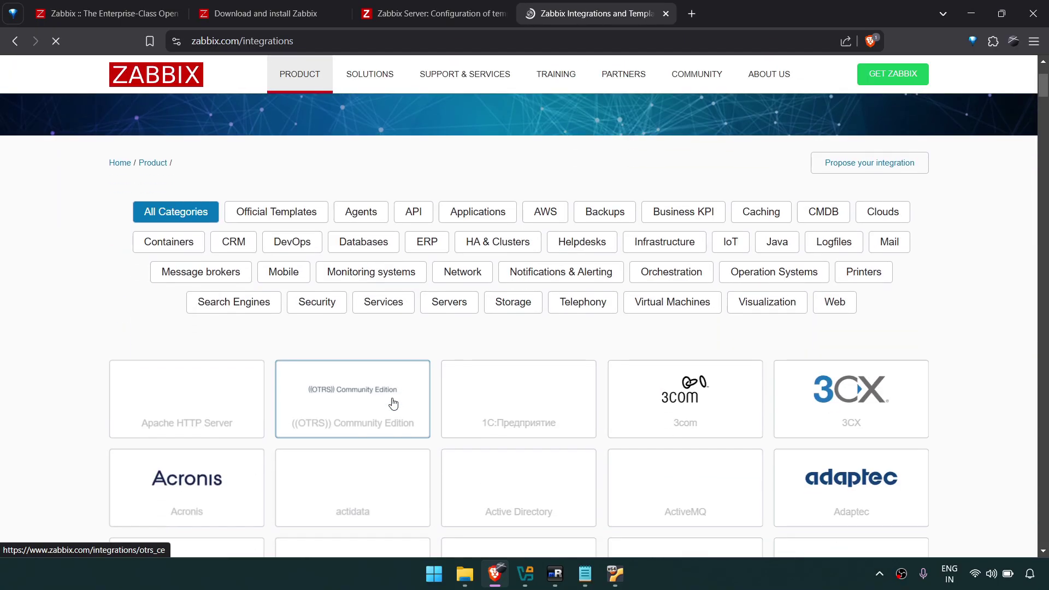
# Step: Browse the integrations catalogue and examine the Apache HTTP Server page with its Apache by Zabbix agent template
pyautogui.scroll(-2, 664, 341)
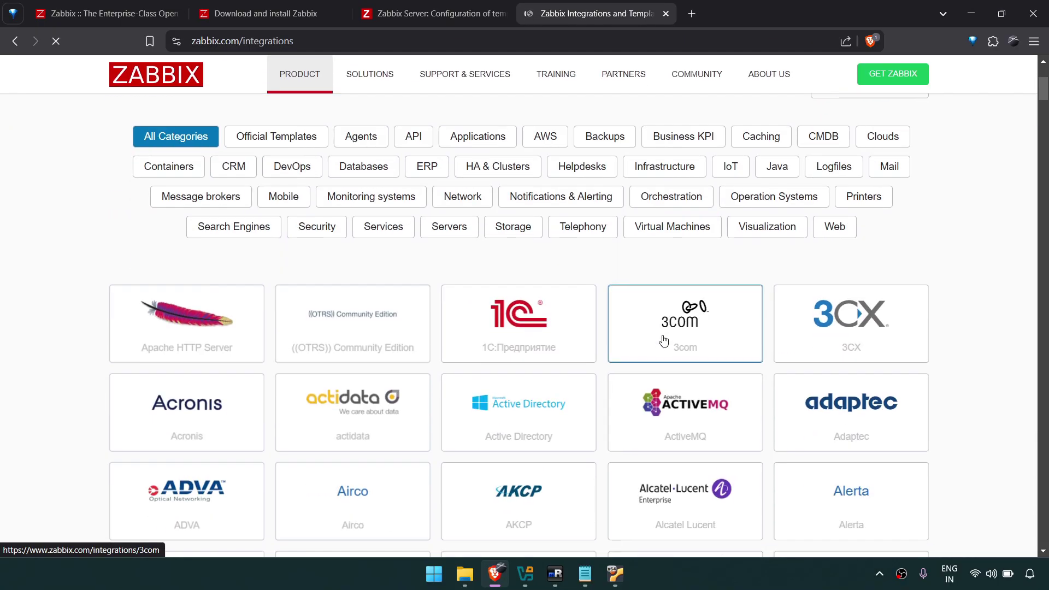
pyautogui.scroll(-3, 664, 341)
pyautogui.scroll(1, 339, 300)
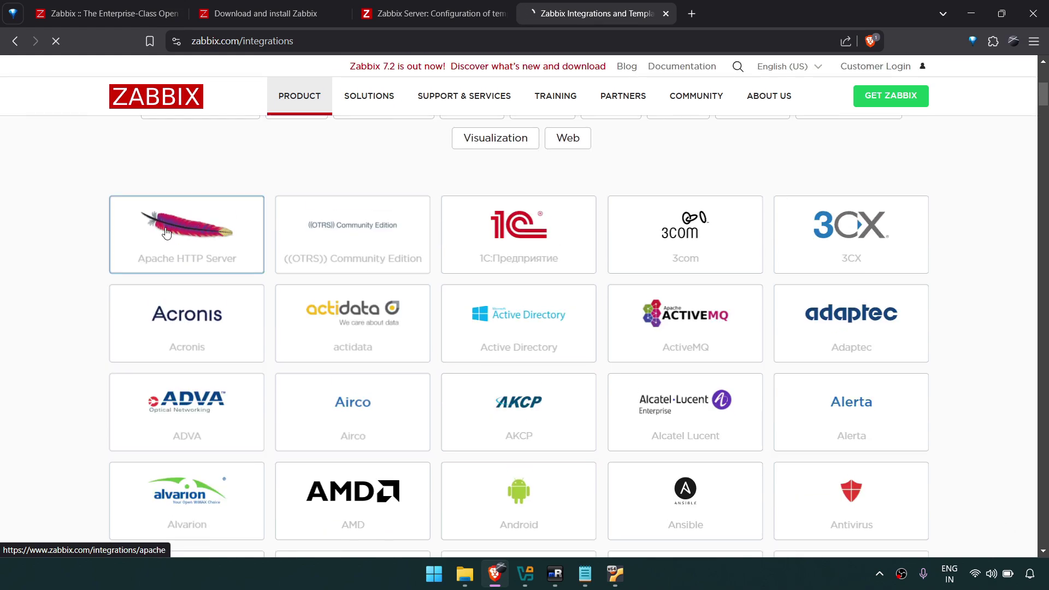
pyautogui.click(167, 234)
pyautogui.scroll(-1, 469, 310)
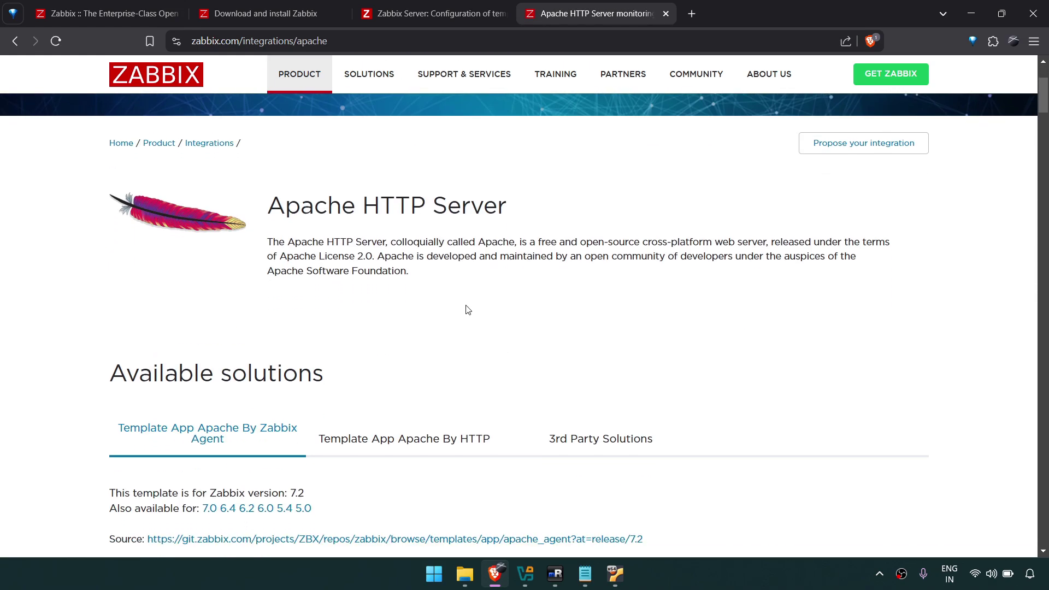
pyautogui.scroll(-10, 470, 304)
pyautogui.scroll(6, 472, 300)
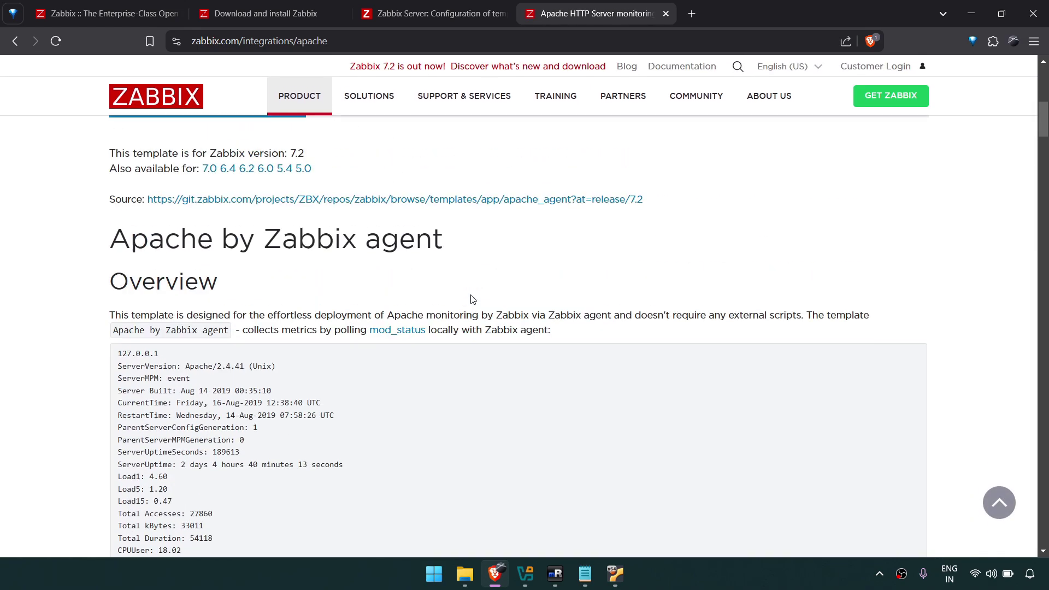
pyautogui.scroll(1, 473, 300)
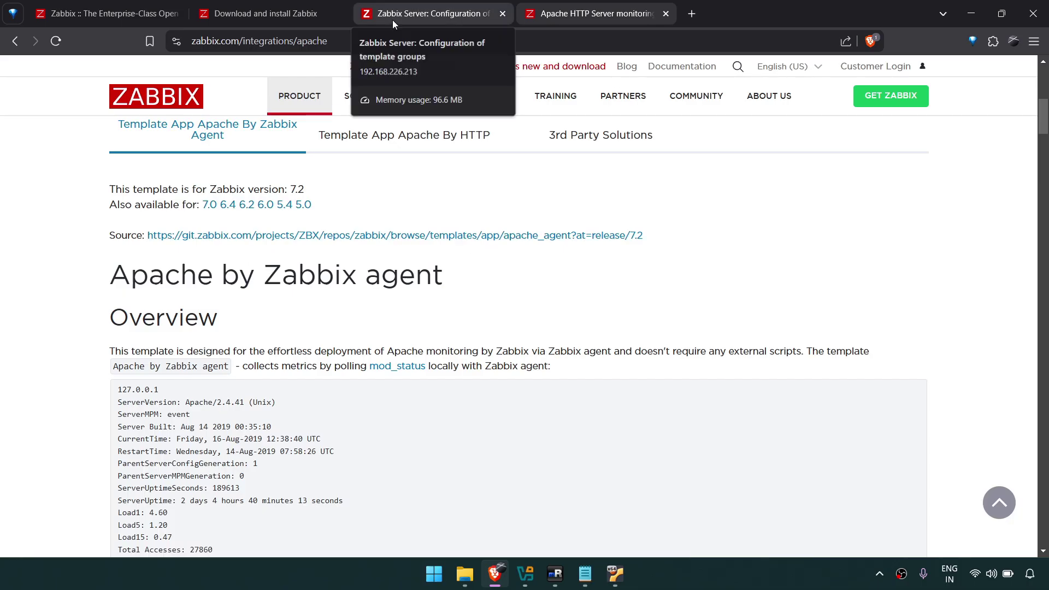
# Step: Return to the Zabbix server's Template groups page and review the groups and the templates they contain
pyautogui.click(356, 10)
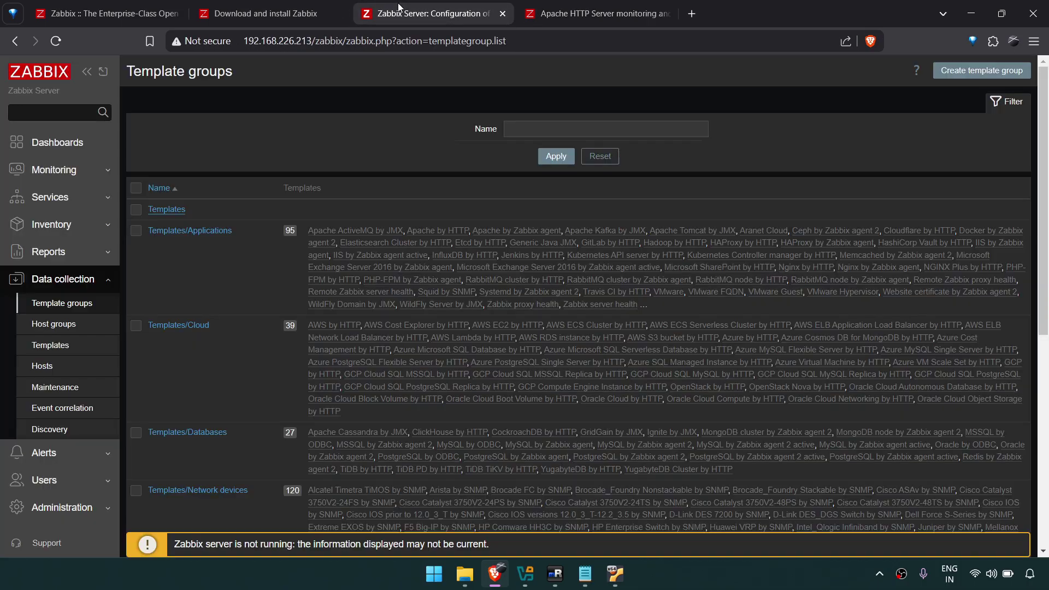
pyautogui.scroll(-1, 424, 274)
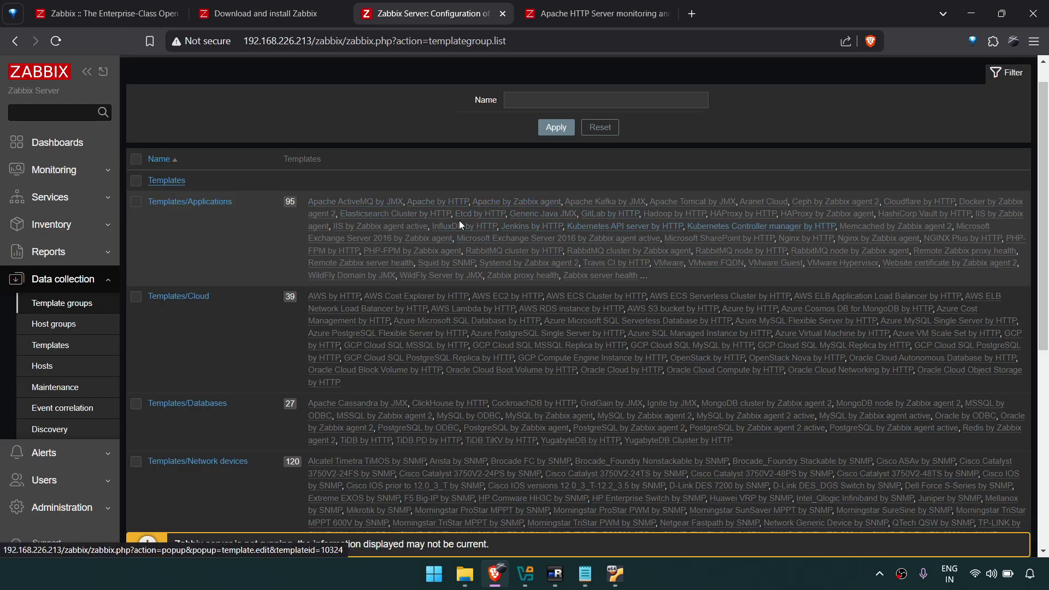
pyautogui.scroll(-1, 322, 309)
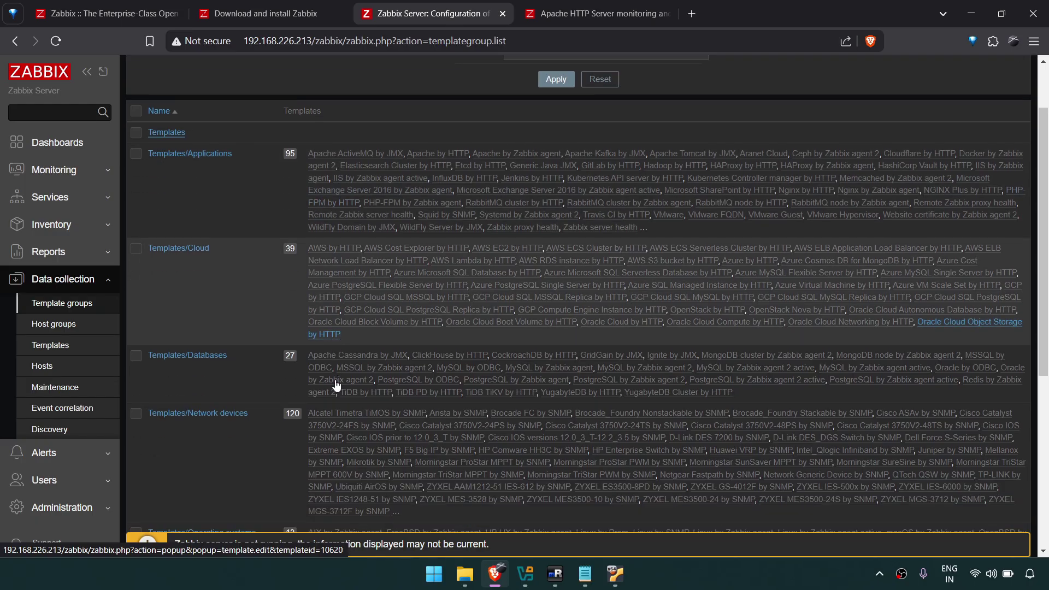
pyautogui.scroll(-1, 228, 272)
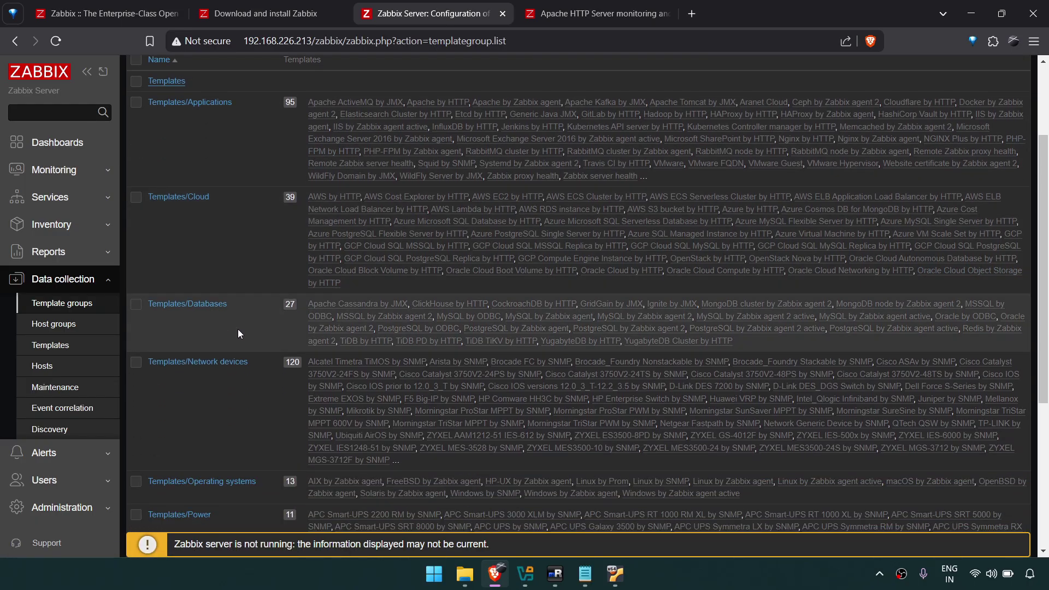
pyautogui.scroll(-2, 307, 339)
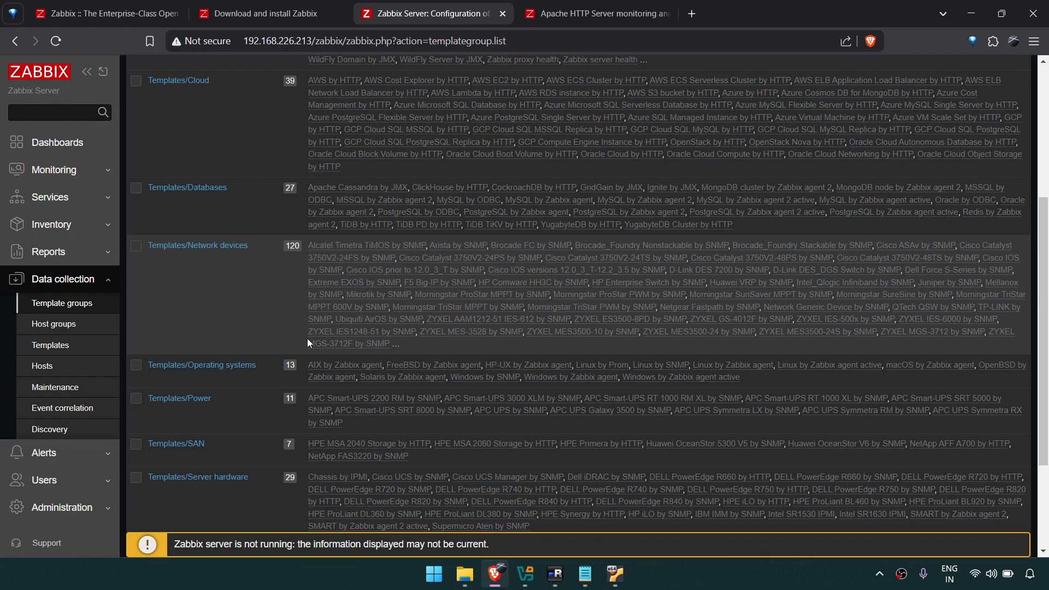
# Step: View the Host groups page, and look over the Templates list under Data collection
pyautogui.click(82, 333)
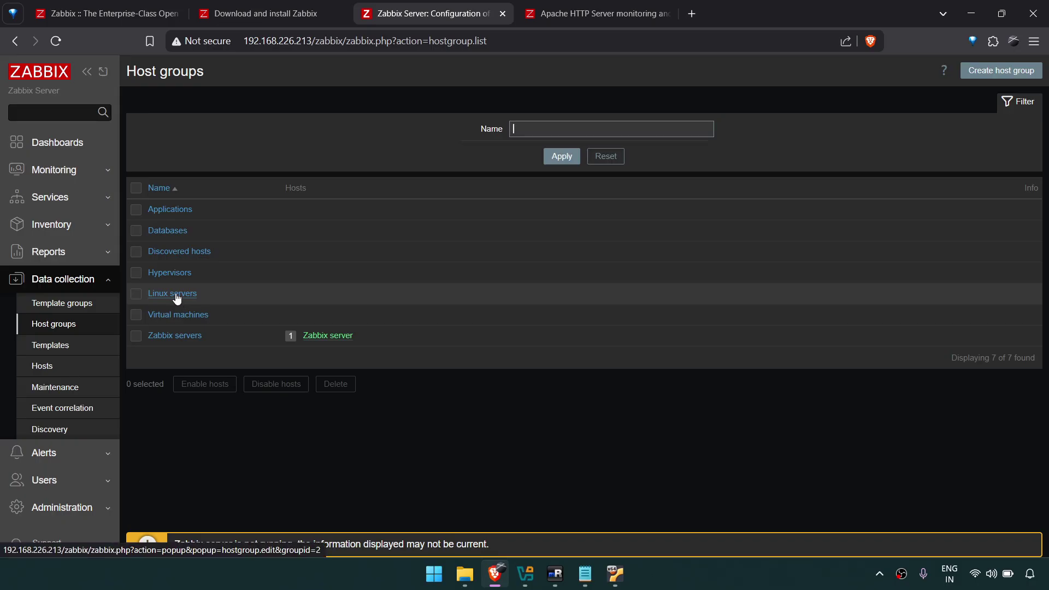
pyautogui.click(106, 355)
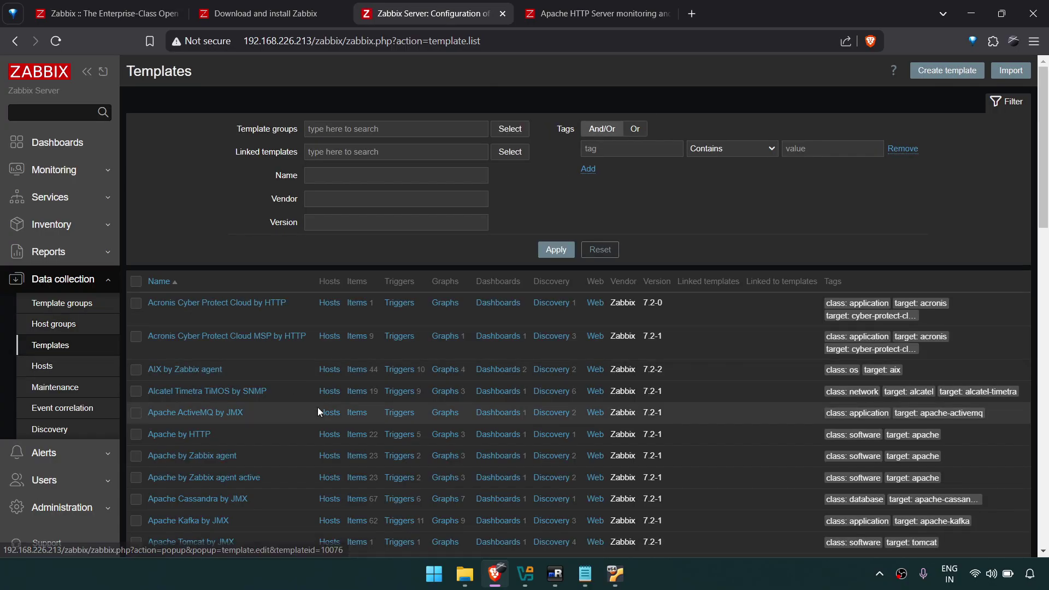
pyautogui.scroll(-2, 318, 412)
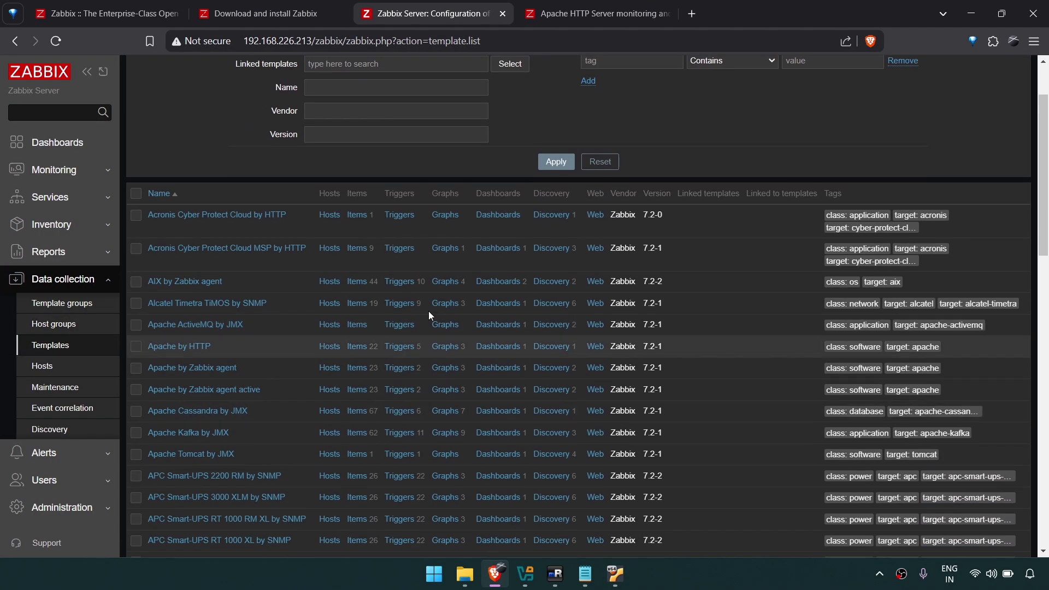
# Step: View the items of Acronis Cyber Protect Cloud by HTTP and the graphs of Acronis Cyber Protect Cloud MSP by HTTP, returning to the templates list
pyautogui.click(360, 215)
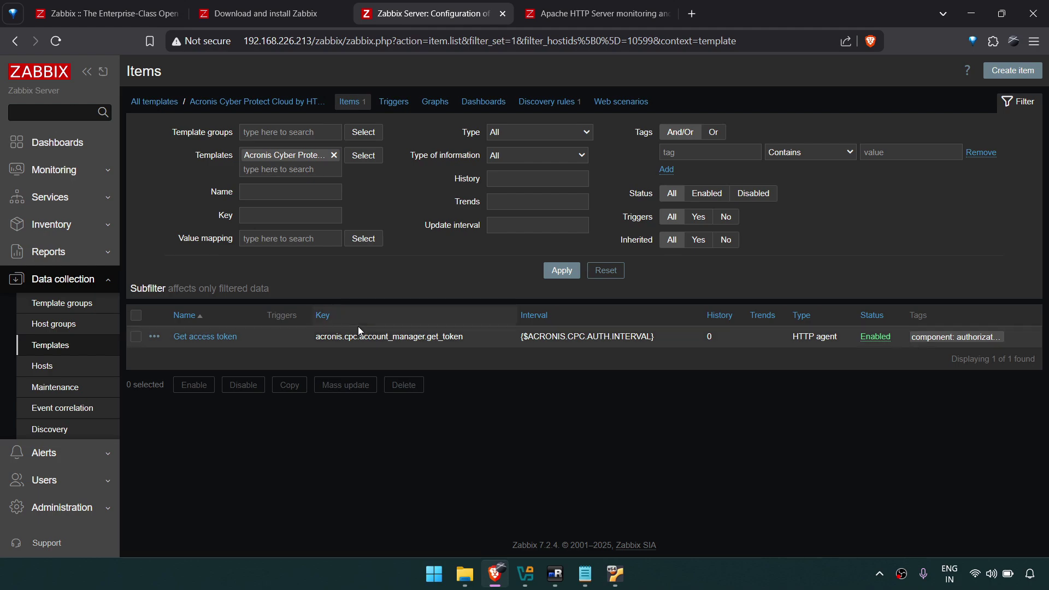
pyautogui.hotkey('alt', 'Left')
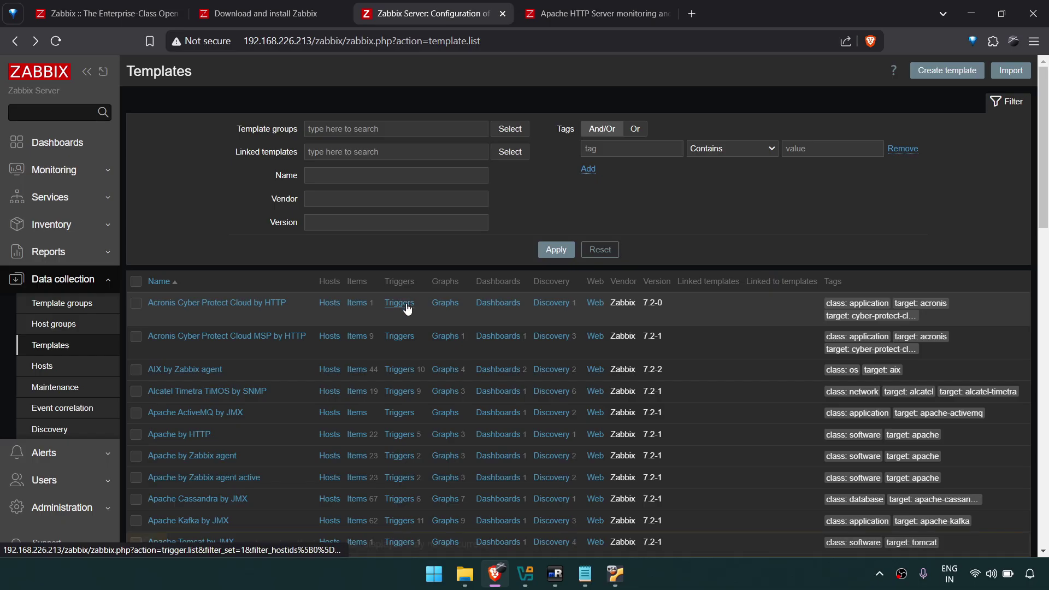
pyautogui.click(445, 337)
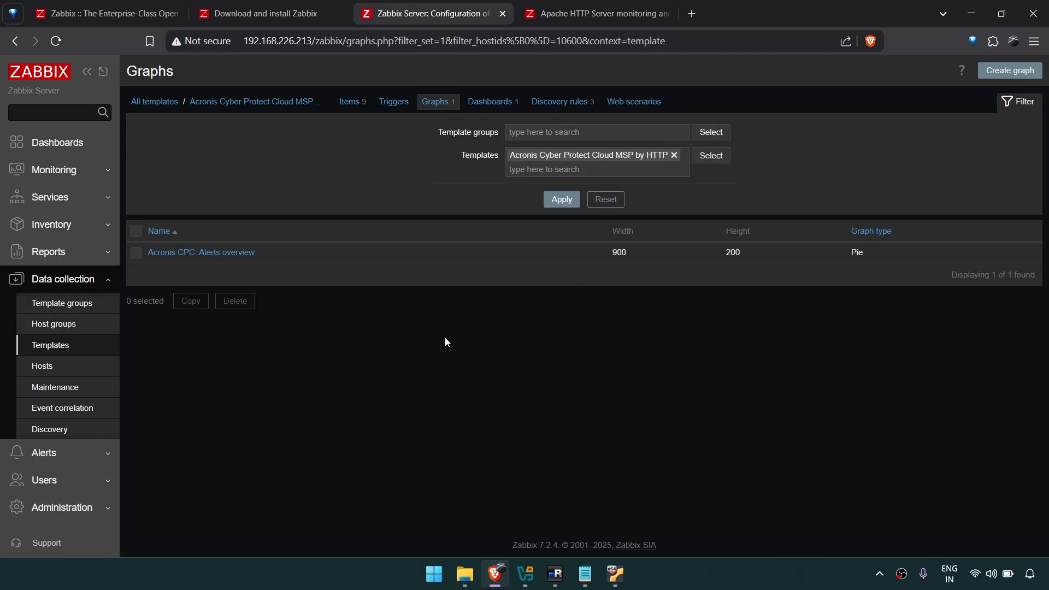
pyautogui.hotkey('alt', 'Left')
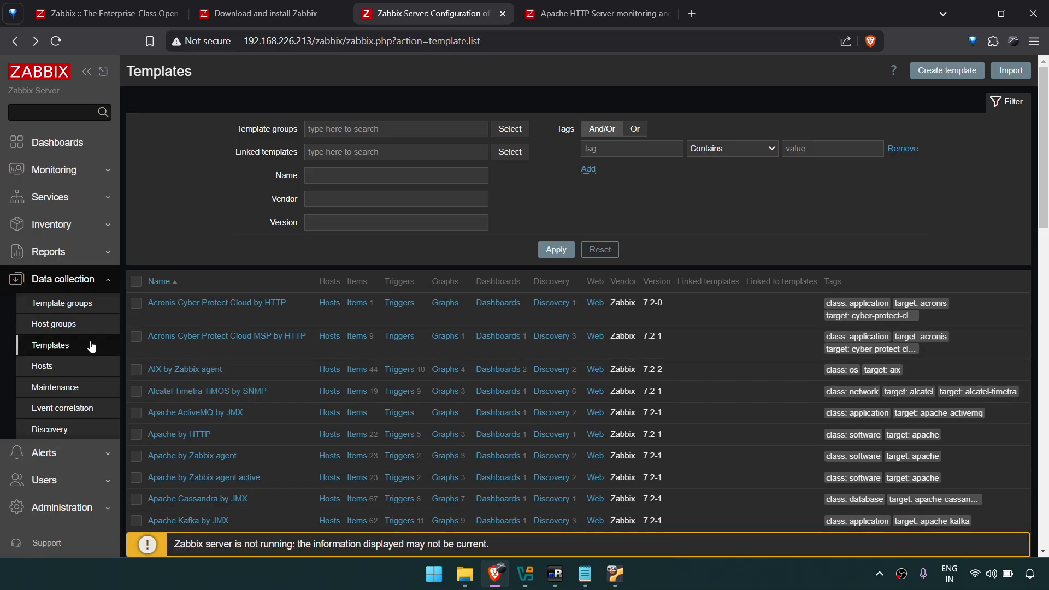
# Step: Open a new host form from the Data collection Hosts page and view the selectable host groups without choosing any
pyautogui.click(79, 373)
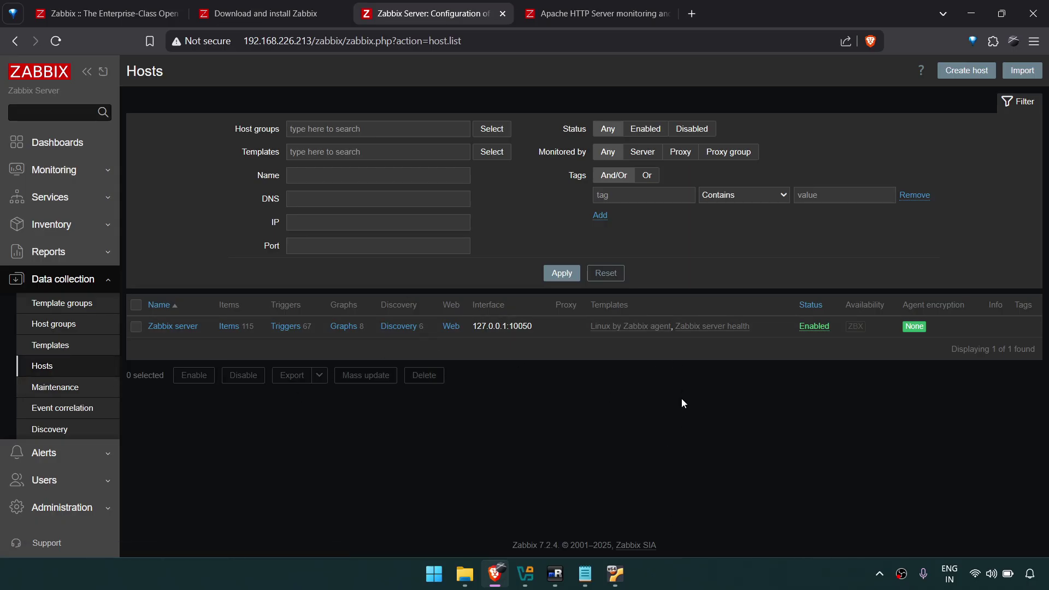
pyautogui.click(973, 71)
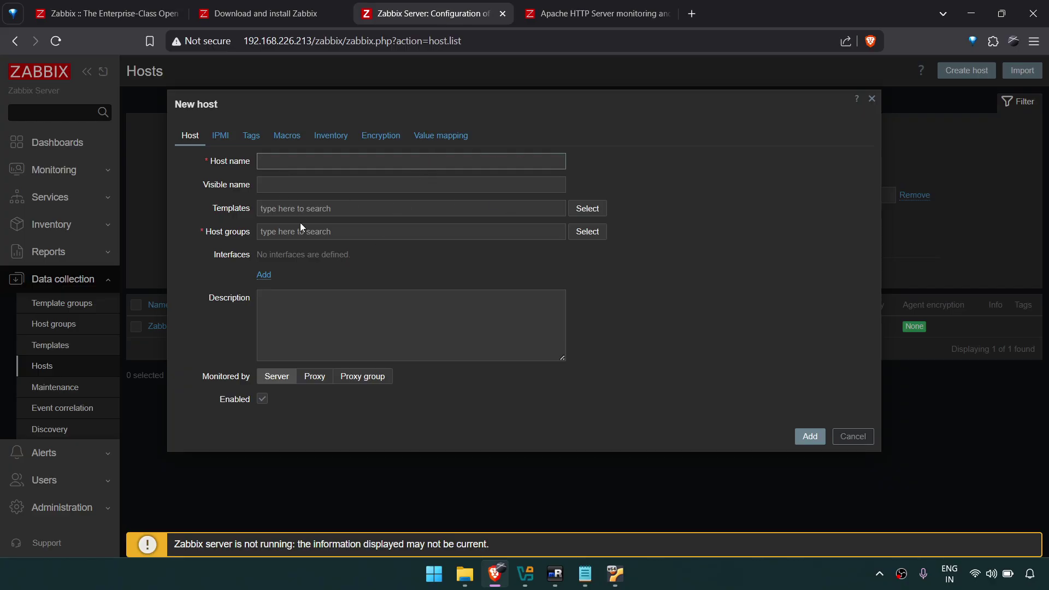
pyautogui.rightClick(586, 234)
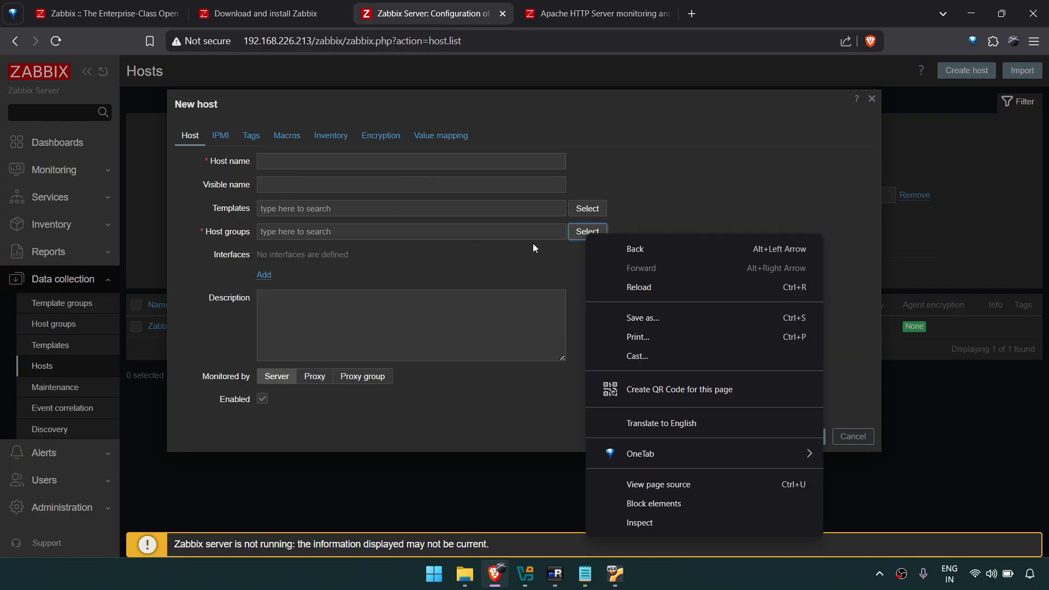
pyautogui.click(494, 242)
pyautogui.click(598, 234)
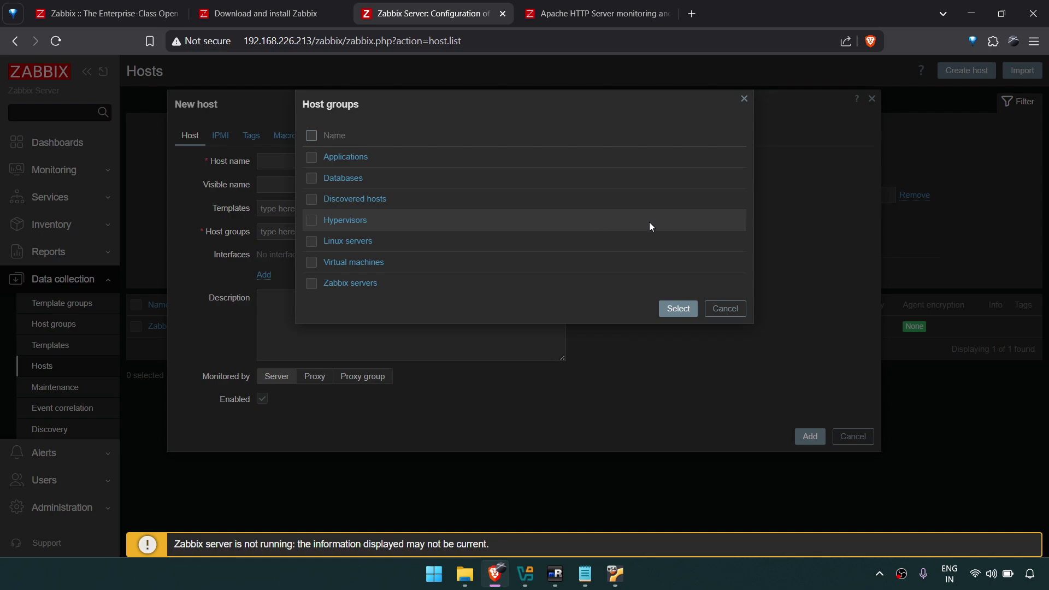
pyautogui.click(744, 100)
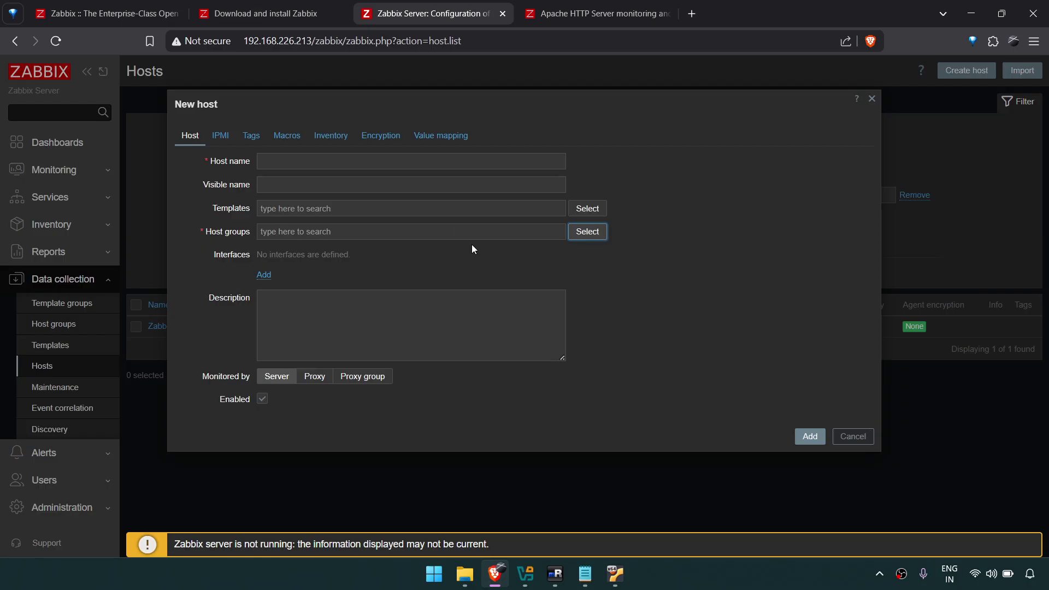
# Step: View the IPMI settings in the new host form and discard the form
pyautogui.click(221, 136)
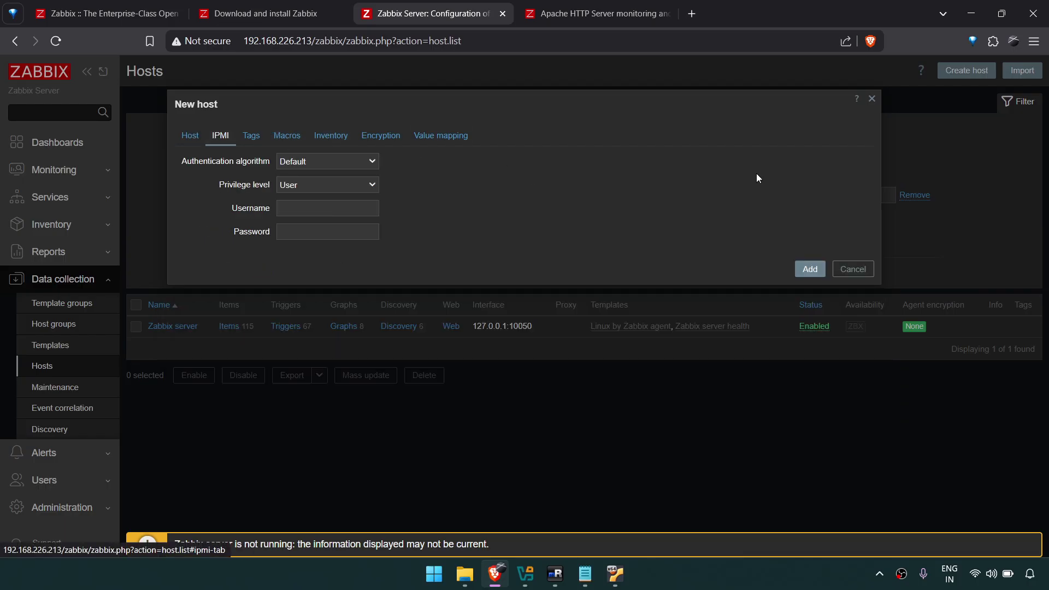
pyautogui.click(862, 265)
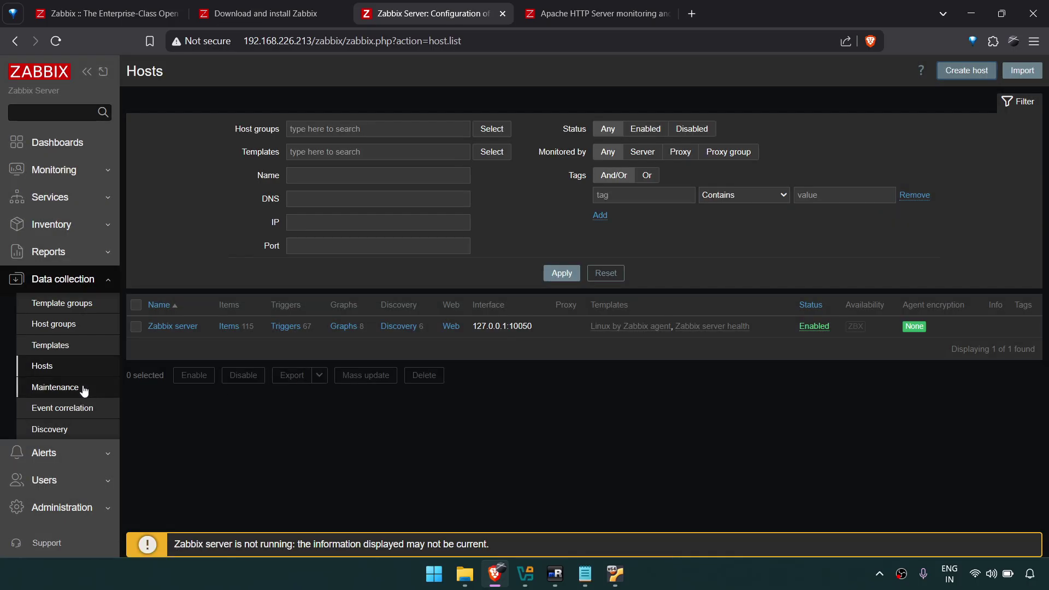
# Step: Open a new maintenance period form from the Data collection Maintenance page, view its host selection, and cancel without creating a period
pyautogui.scroll(-2, 50, 344)
pyautogui.click(54, 324)
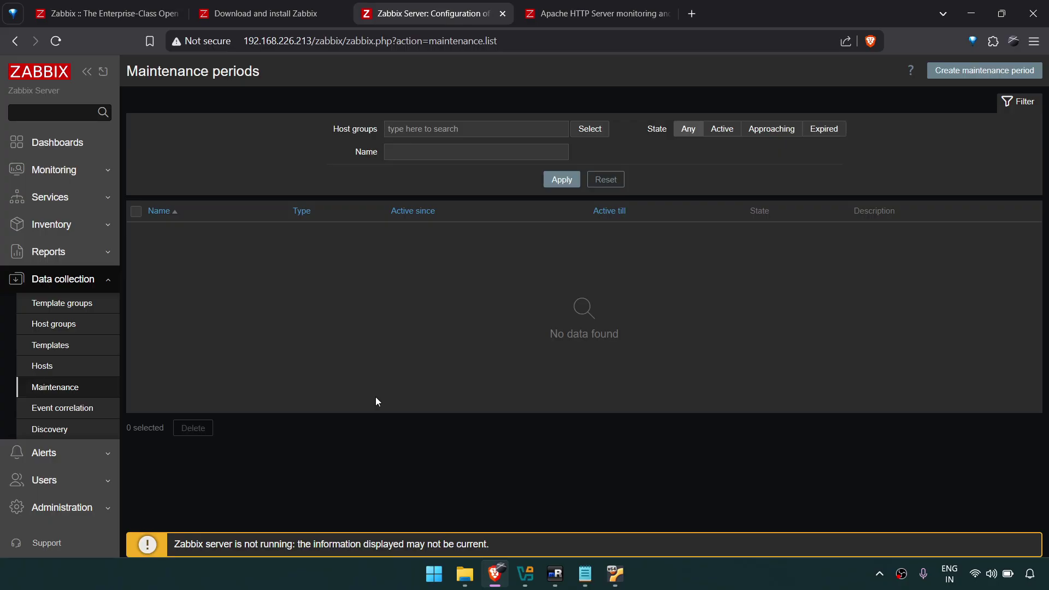
pyautogui.click(961, 75)
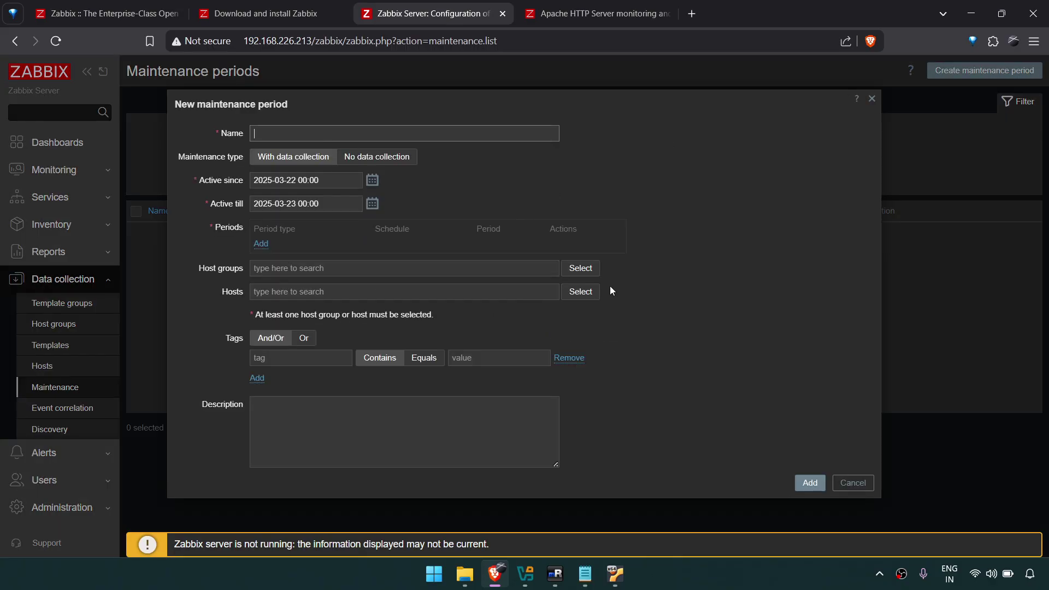
pyautogui.click(583, 292)
pyautogui.click(741, 403)
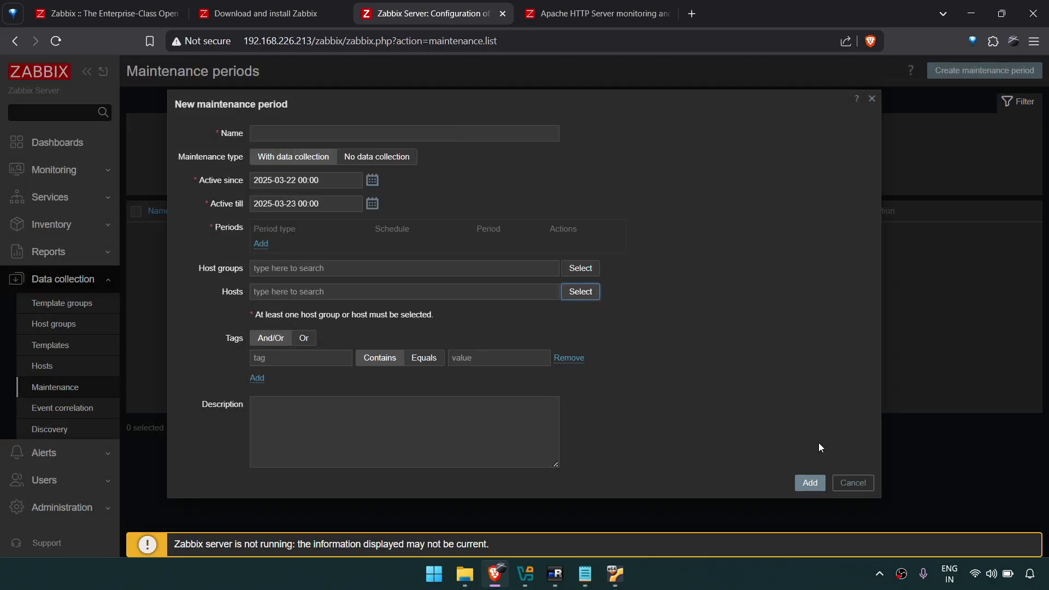
pyautogui.click(854, 483)
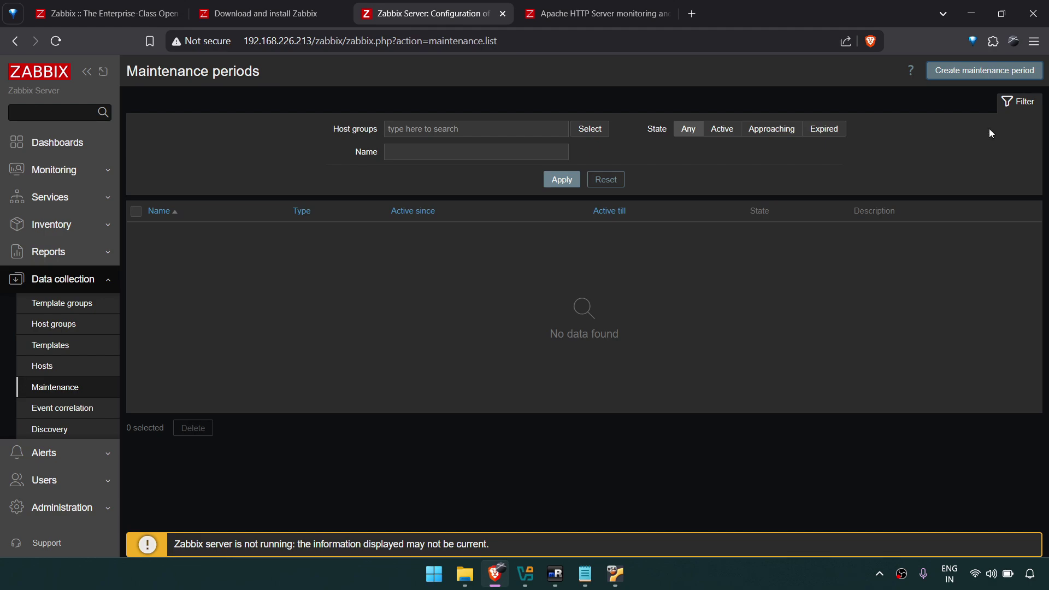
# Step: Reopen the new maintenance period form, view the Active since and Active till date pickers, and cancel it
pyautogui.click(946, 76)
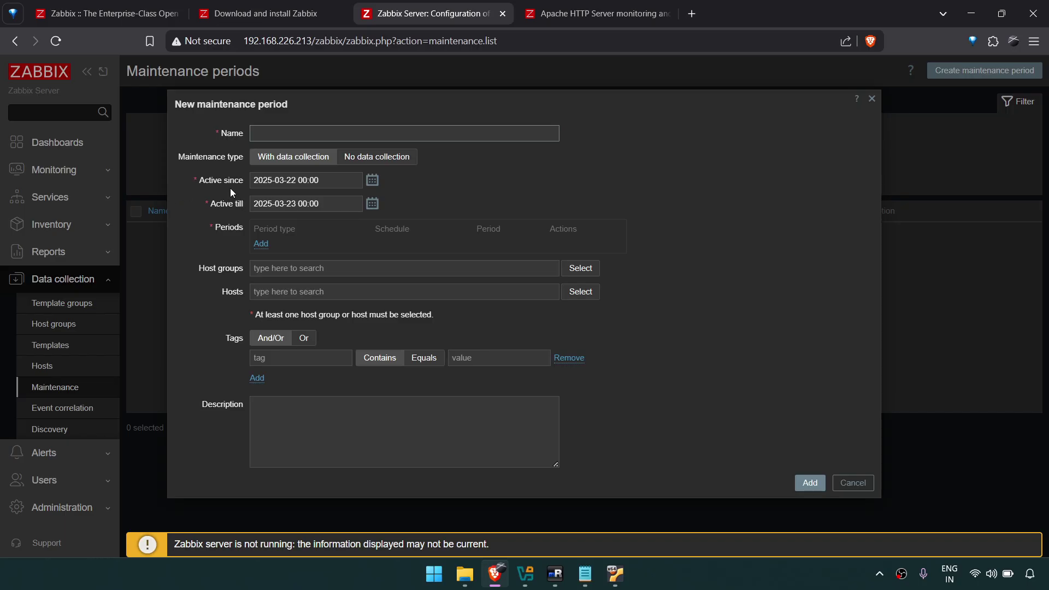
pyautogui.click(372, 180)
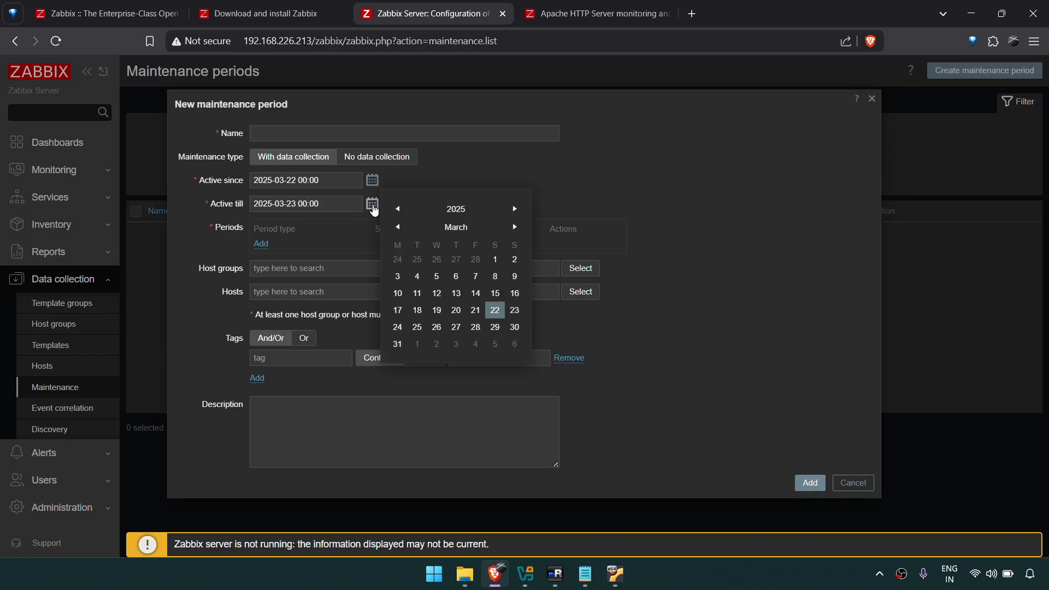
pyautogui.click(374, 210)
pyautogui.click(846, 485)
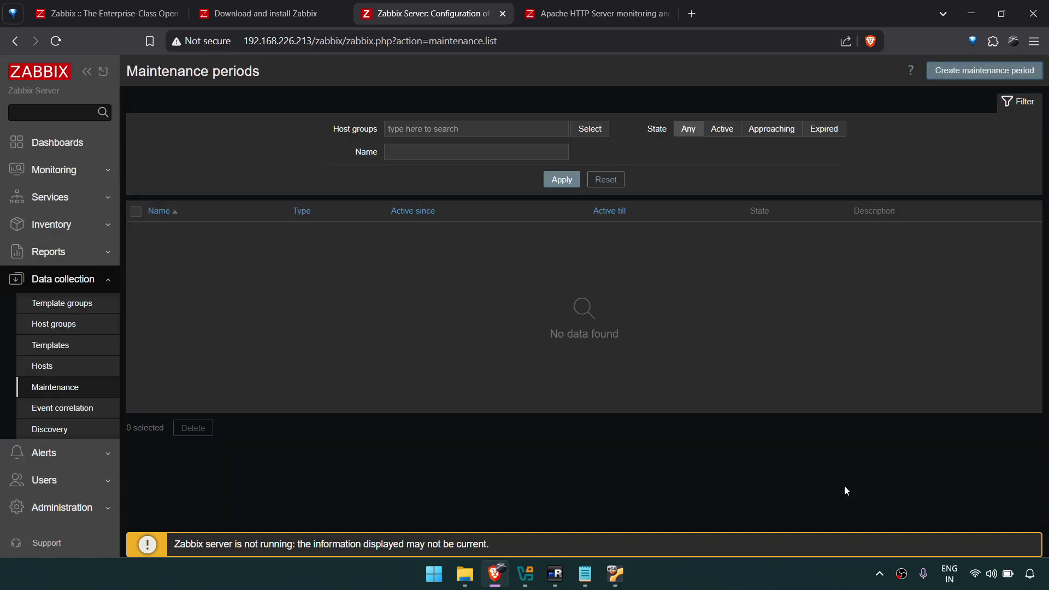
# Step: Open the Media types page under Alerts and review the full list of available notification media types
pyautogui.scroll(-2, 71, 433)
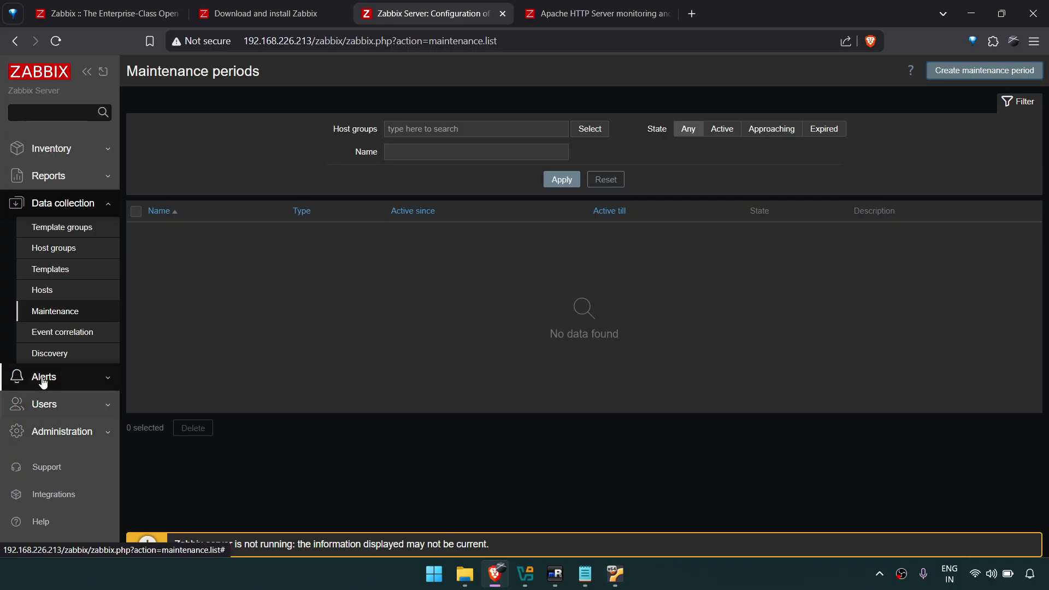
pyautogui.click(43, 382)
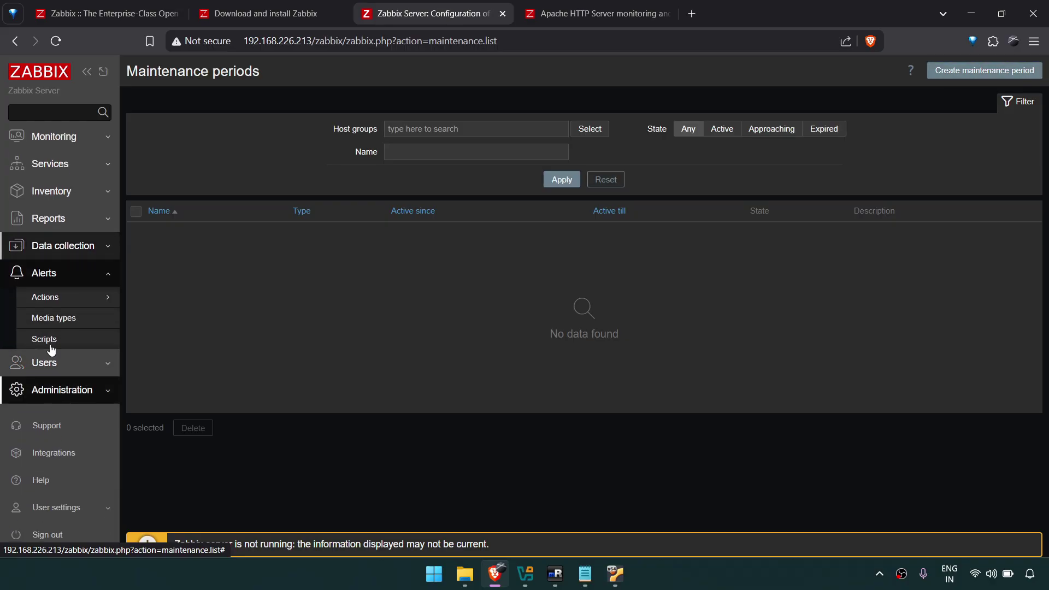
pyautogui.click(75, 322)
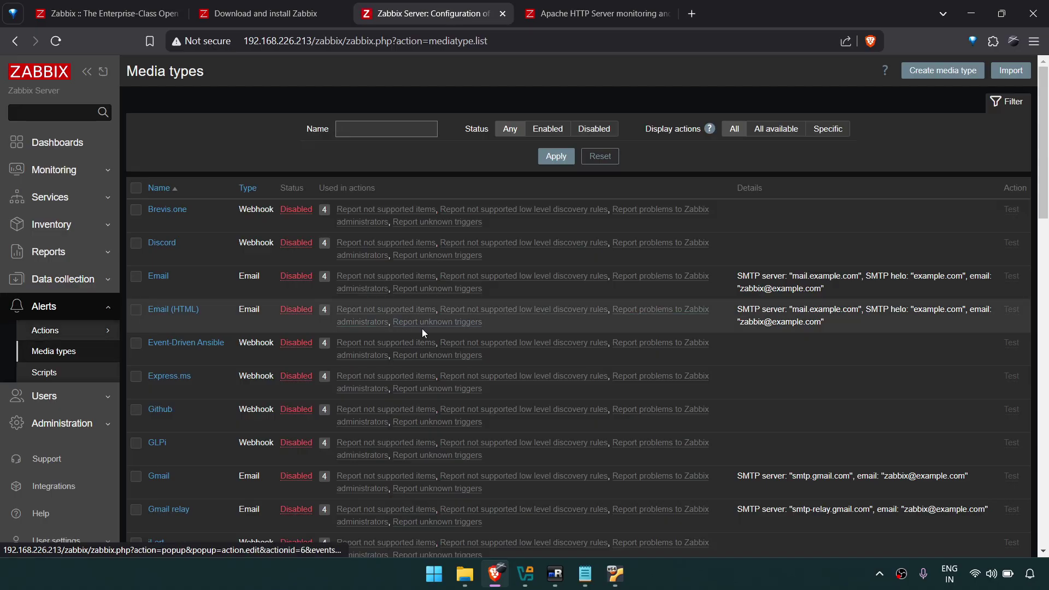
pyautogui.scroll(-2, 422, 329)
pyautogui.scroll(-7, 424, 333)
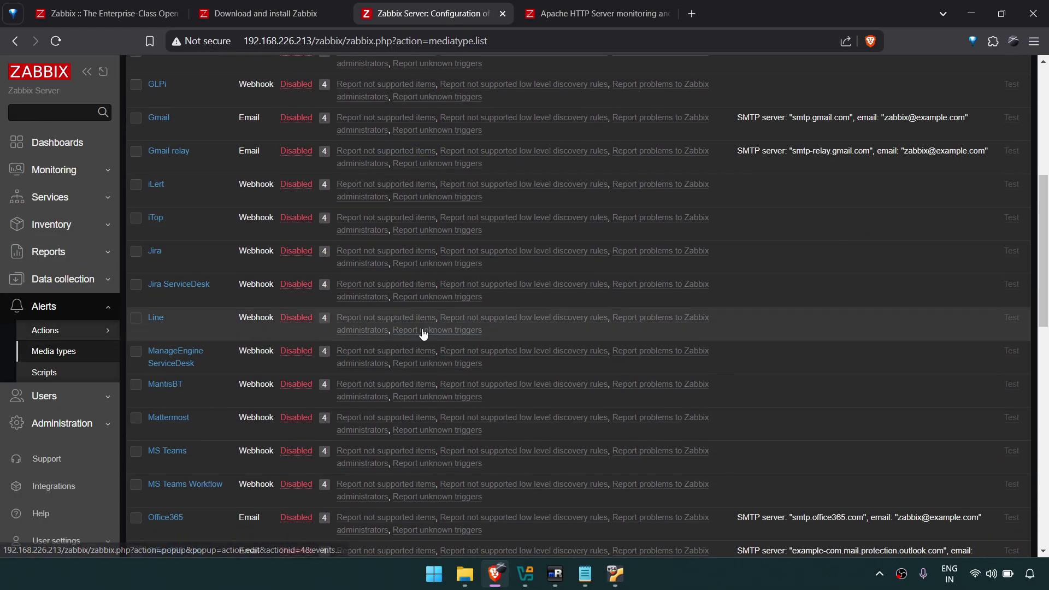
pyautogui.scroll(-8, 423, 333)
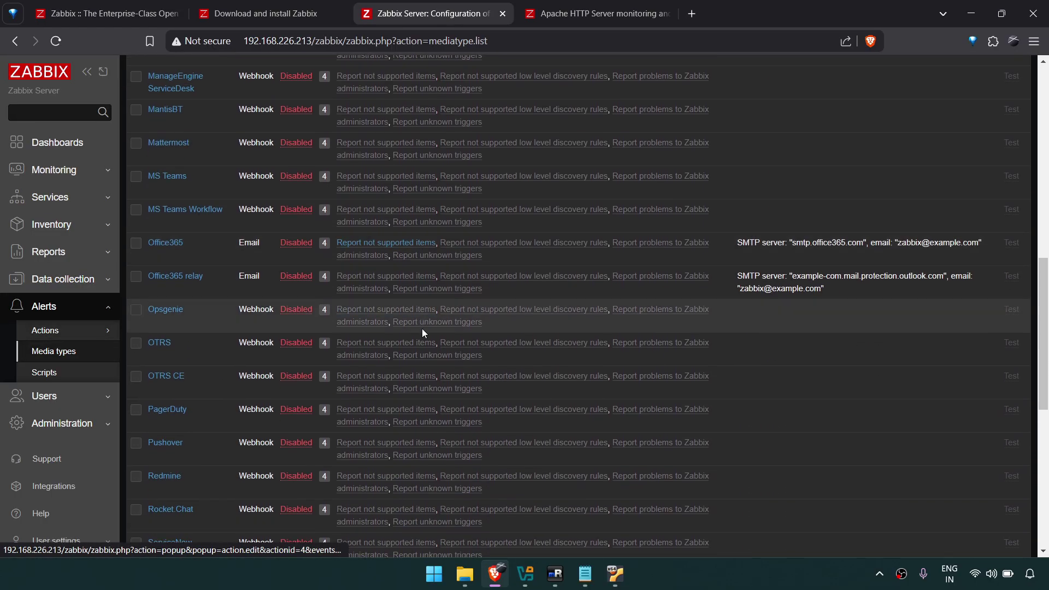
pyautogui.scroll(-3, 393, 418)
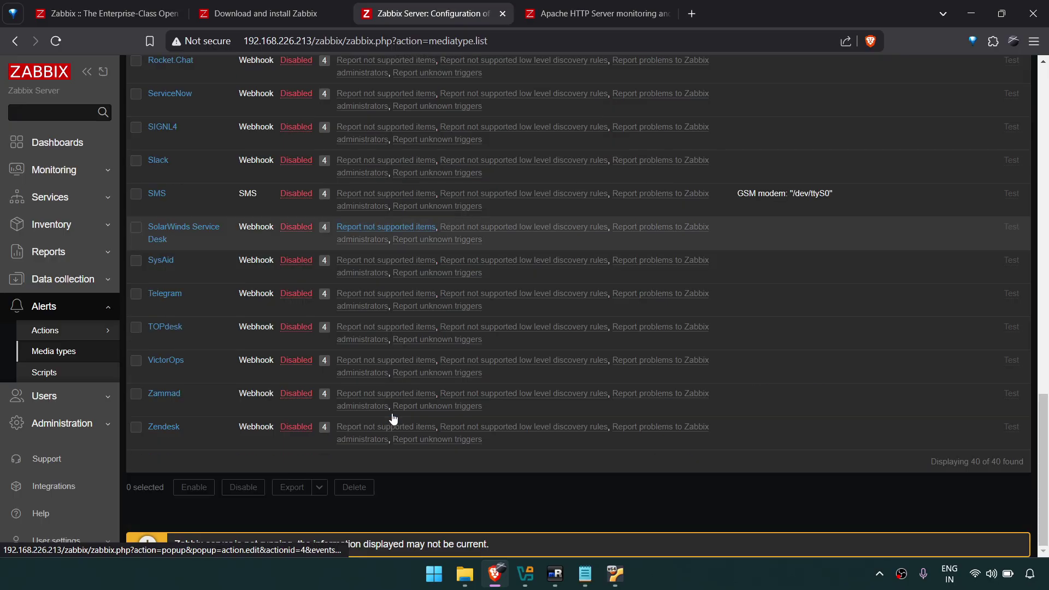
pyautogui.scroll(3, 391, 421)
pyautogui.scroll(4, 339, 393)
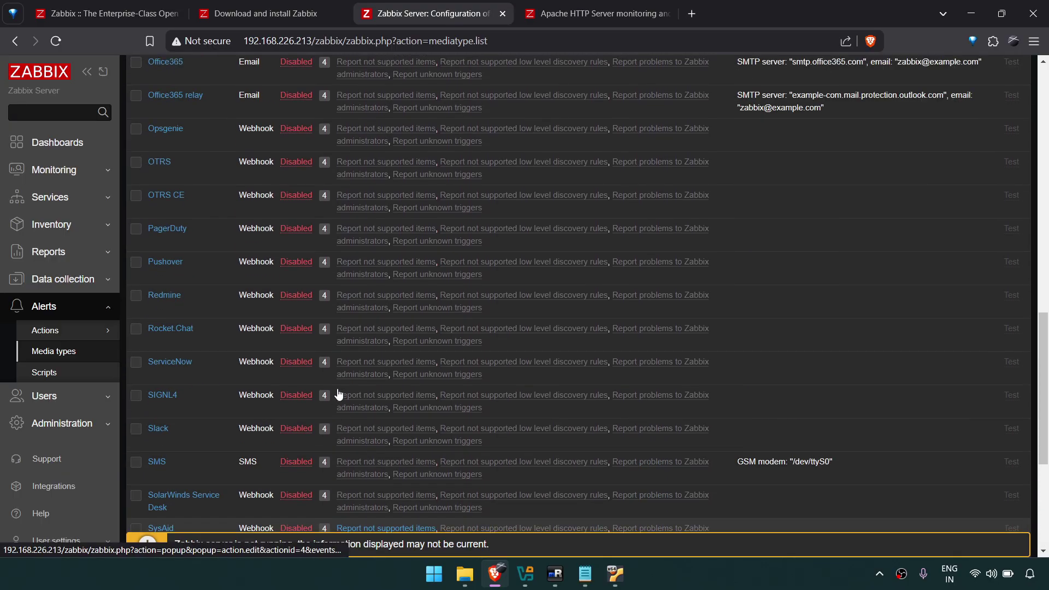
pyautogui.scroll(2, 272, 450)
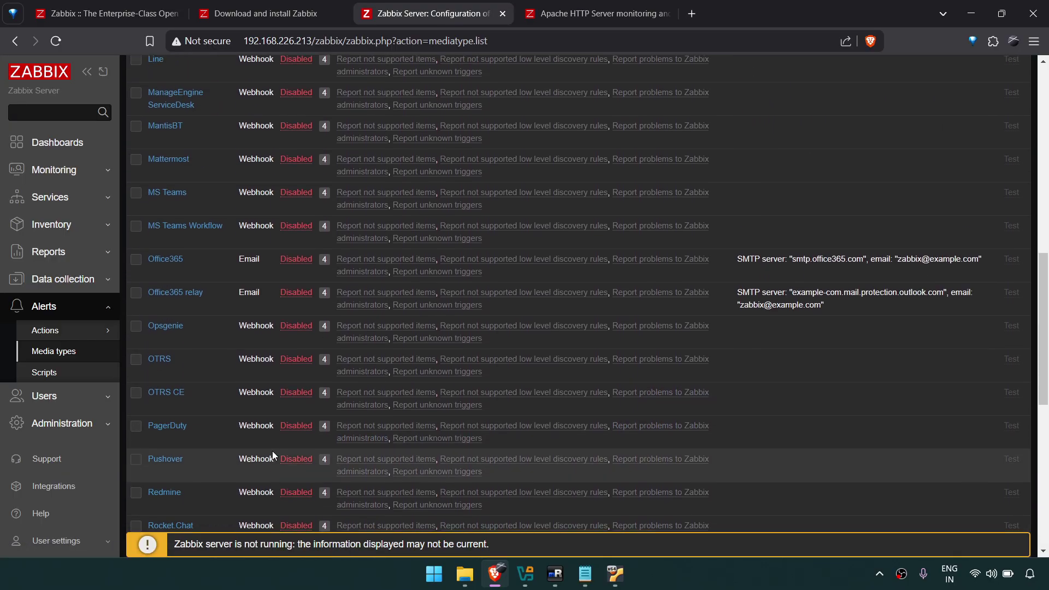
pyautogui.scroll(2, 197, 295)
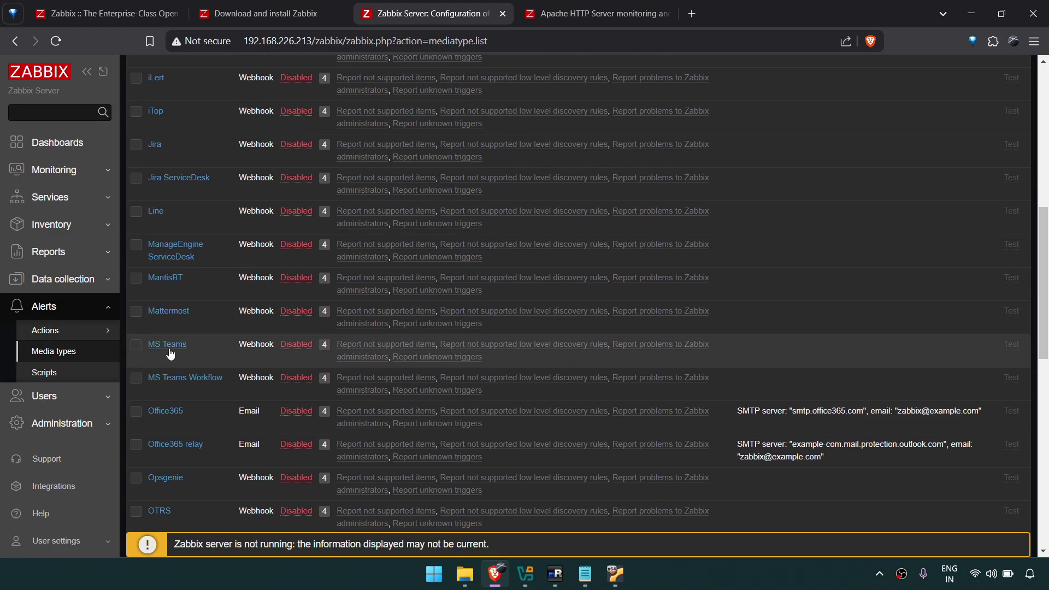
pyautogui.scroll(2, 240, 290)
pyautogui.scroll(5, 241, 291)
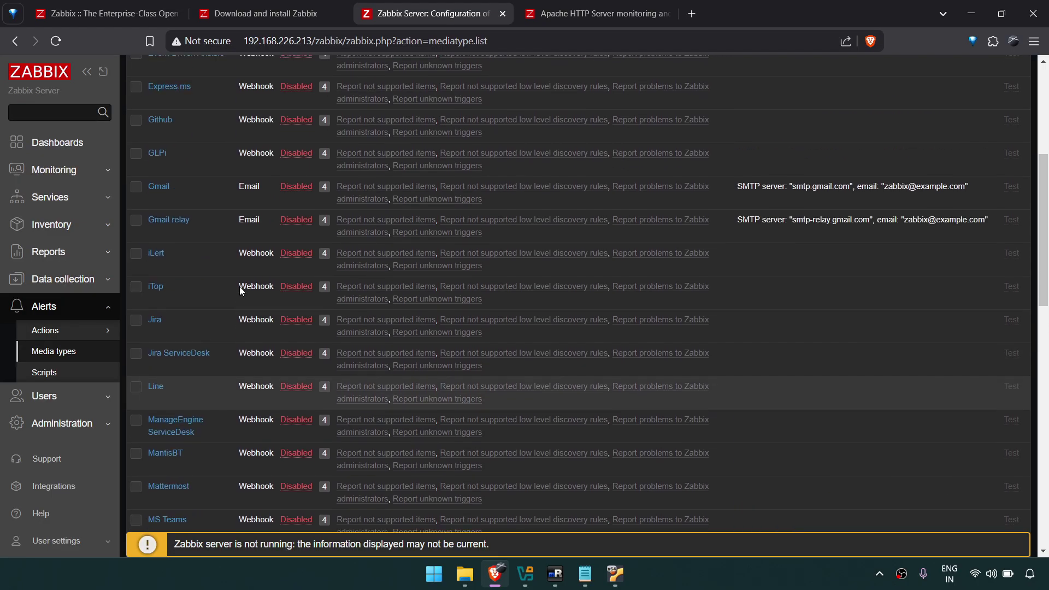
pyautogui.scroll(4, 167, 311)
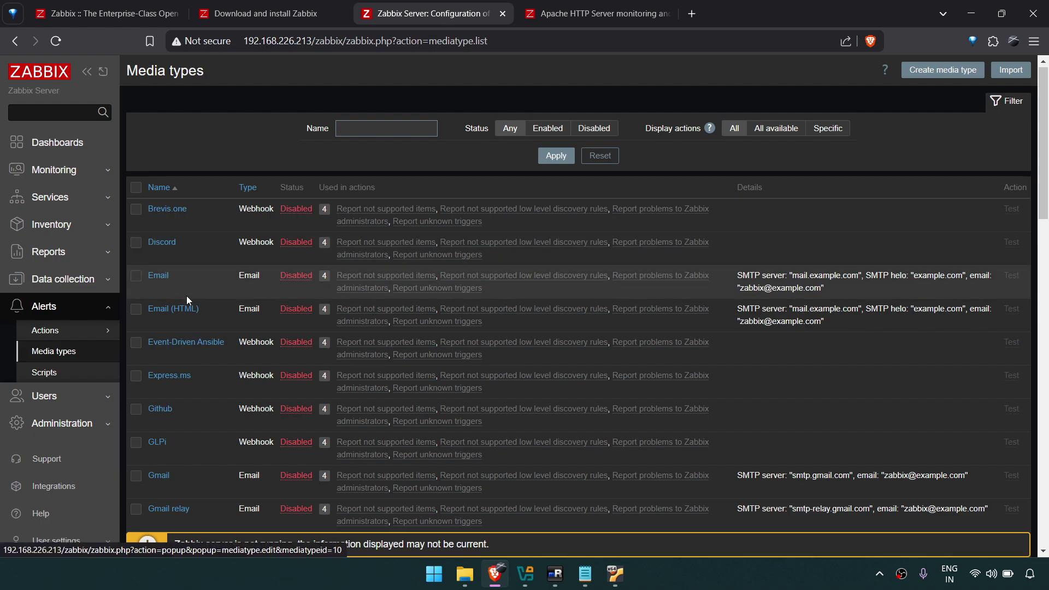
pyautogui.scroll(-3, 186, 296)
pyautogui.scroll(-20, 231, 365)
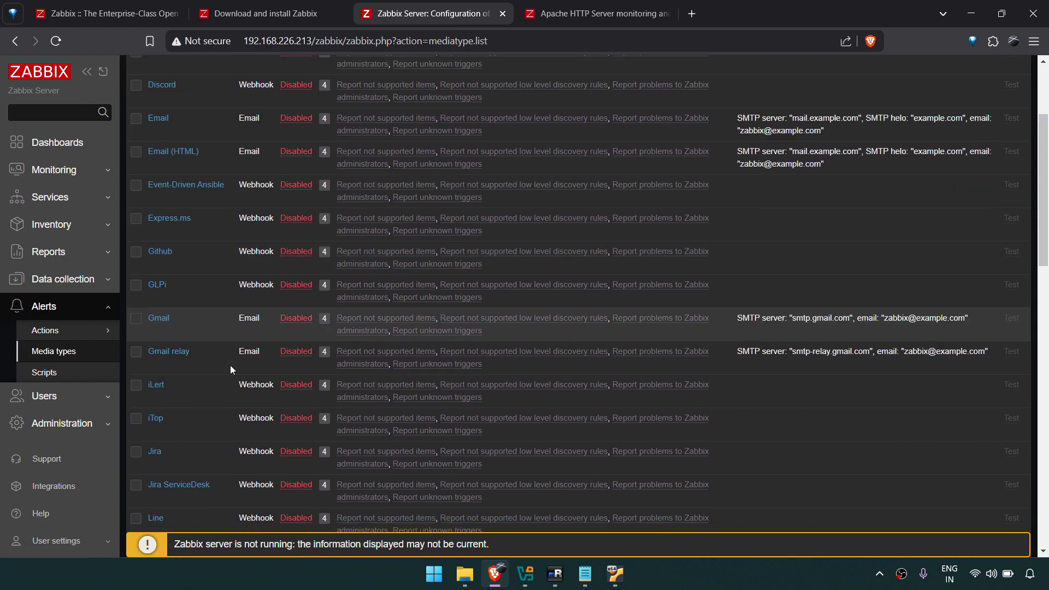
pyautogui.scroll(18, 231, 365)
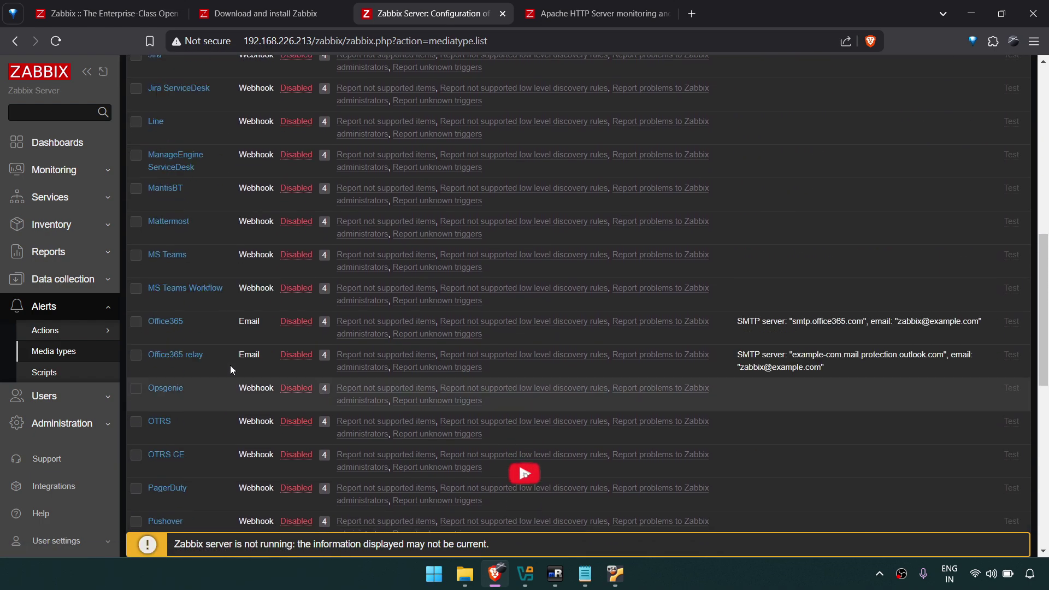
pyautogui.scroll(2, 230, 365)
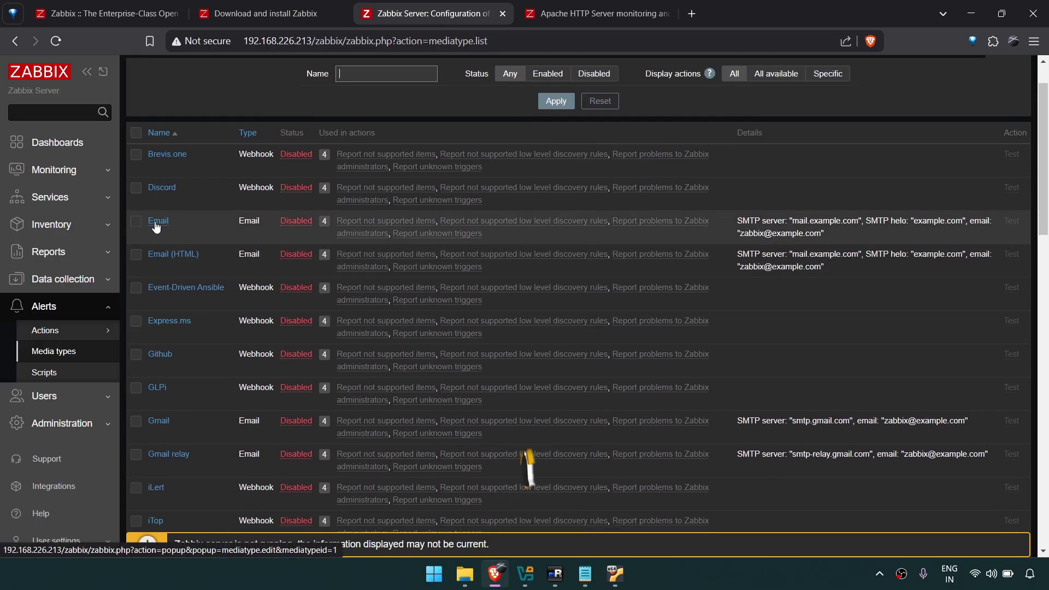
pyautogui.scroll(1, 296, 281)
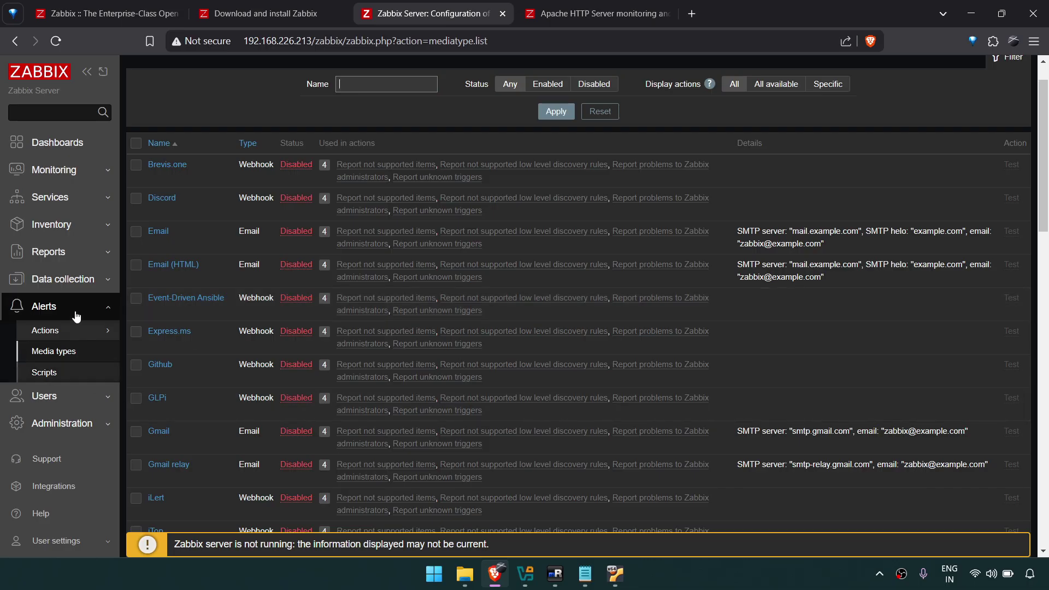
# Step: View the User groups page, and open a blank new user form from the Users page
pyautogui.click(76, 400)
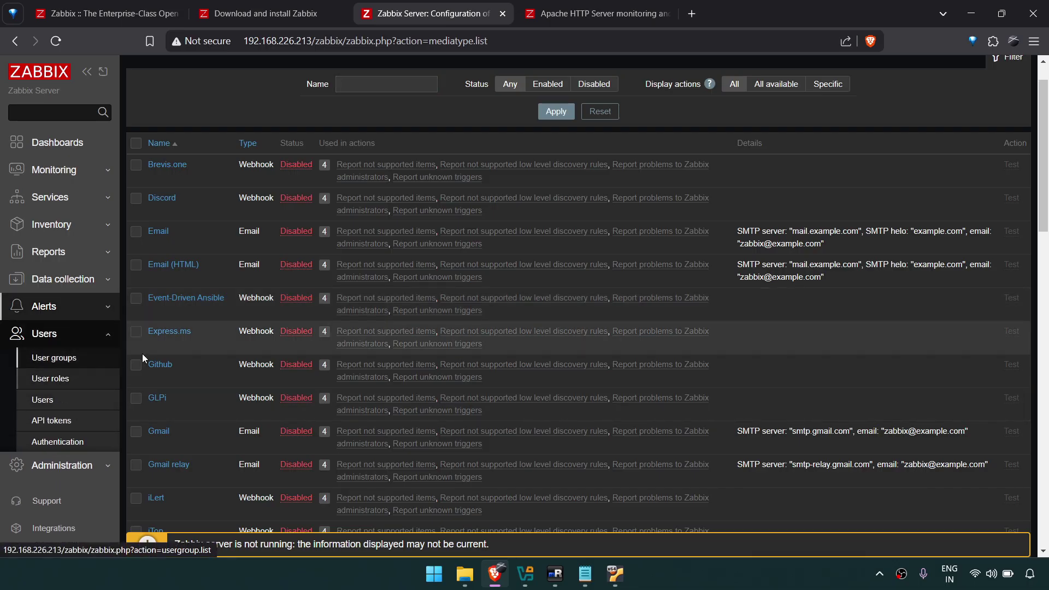
pyautogui.click(81, 358)
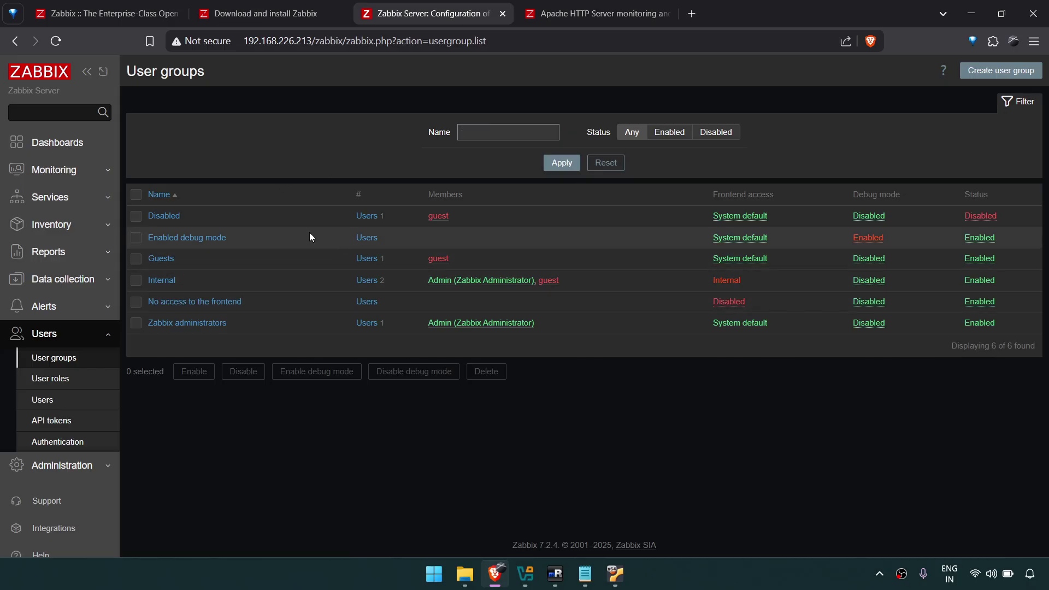
pyautogui.click(77, 401)
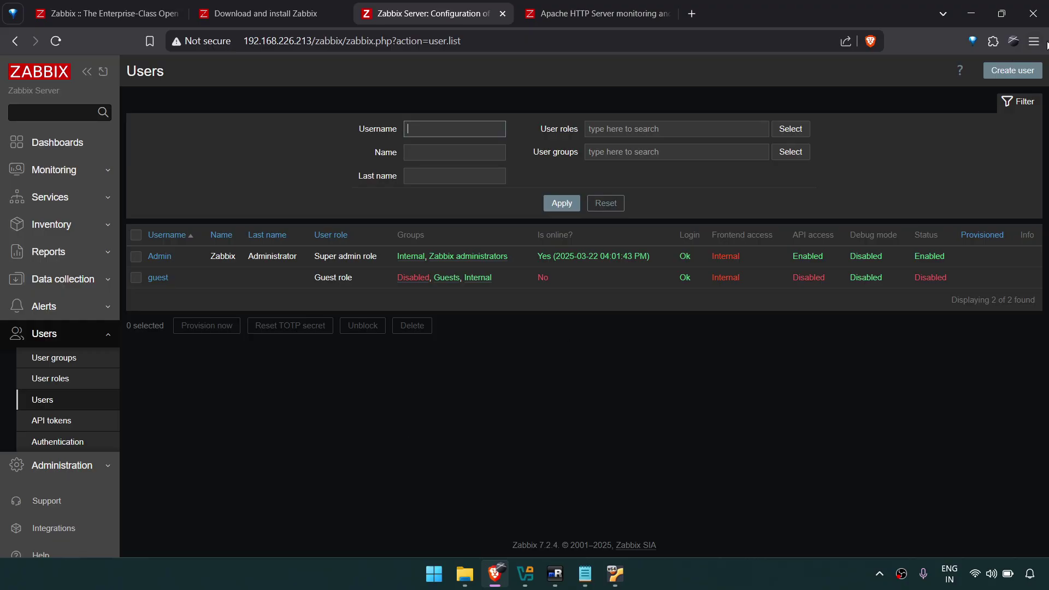
pyautogui.click(989, 71)
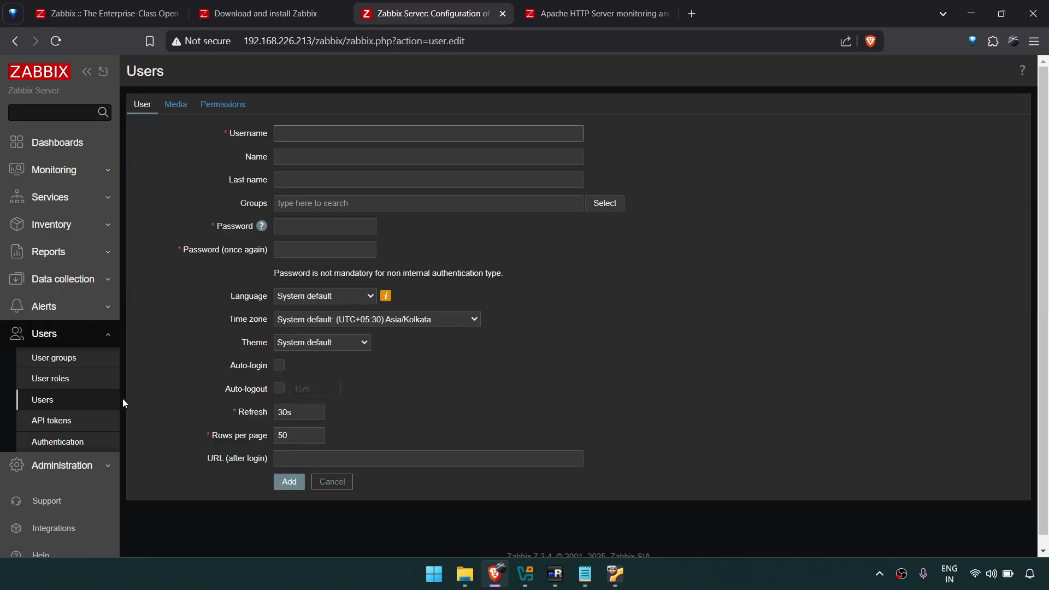
# Step: Review the User roles page, checking the Users list for comparison and returning to the roles
pyautogui.click(52, 379)
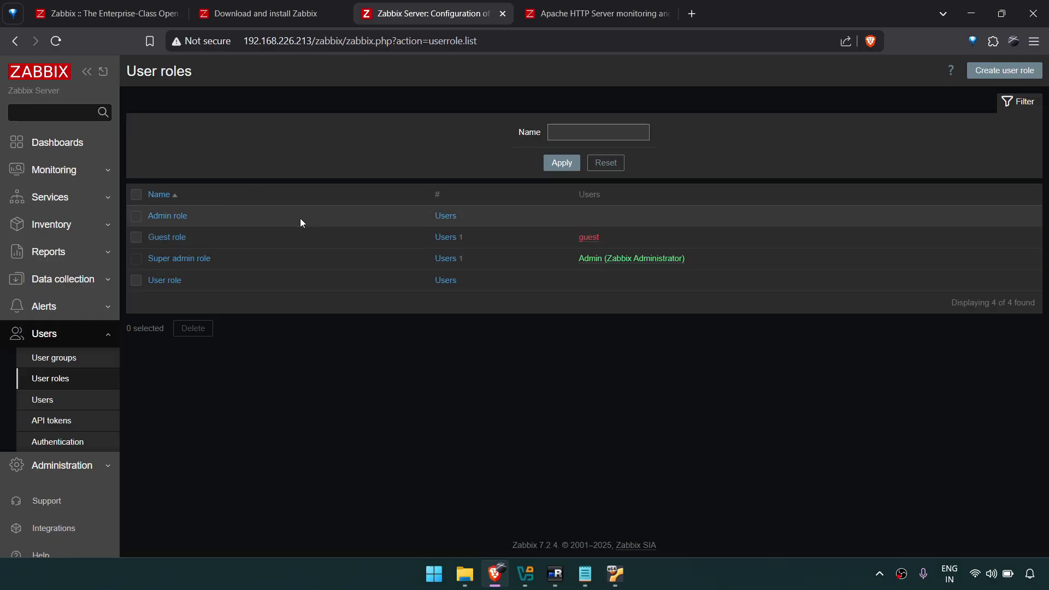
pyautogui.click(64, 405)
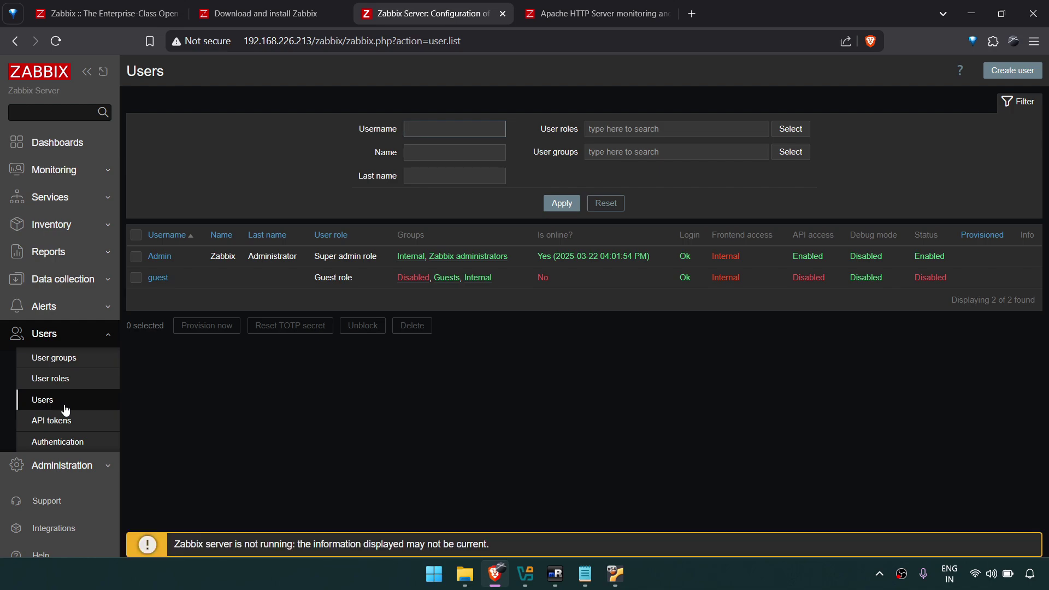
pyautogui.click(88, 387)
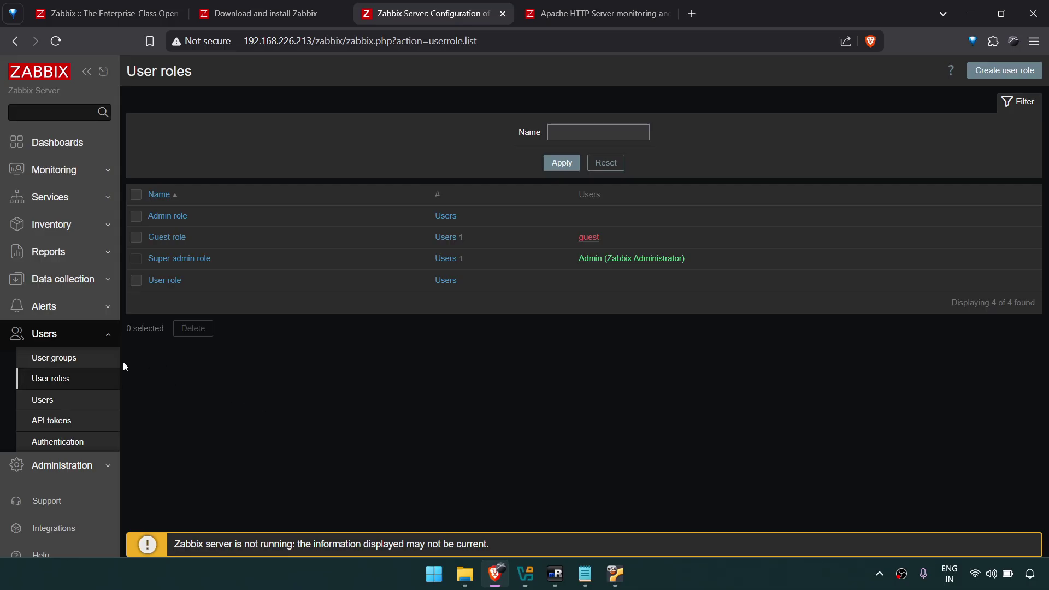
# Step: Expand the Administration section and view its General settings categories without opening any of them
pyautogui.click(97, 466)
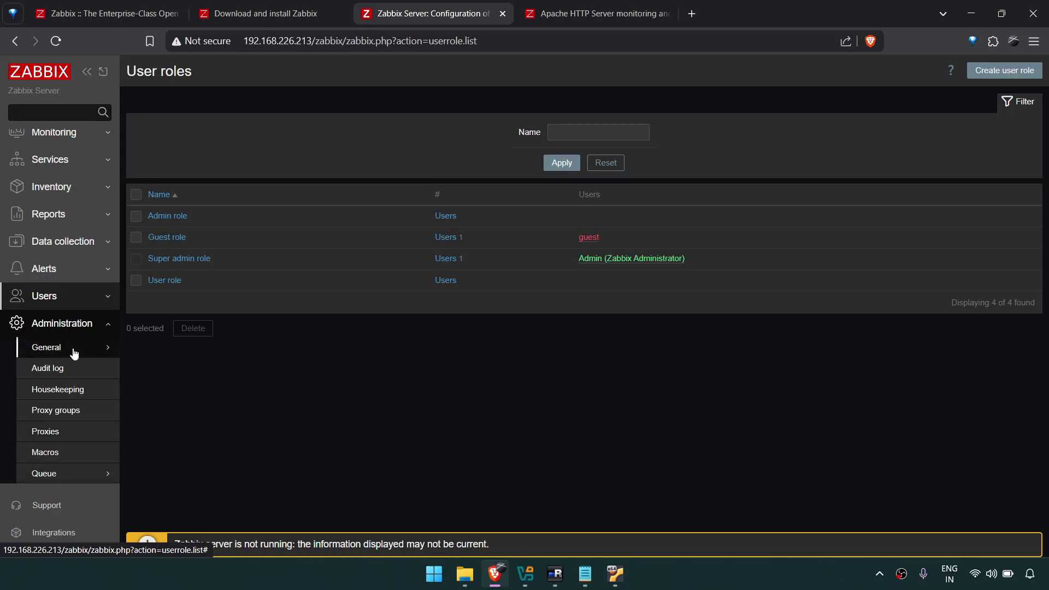
pyautogui.click(70, 348)
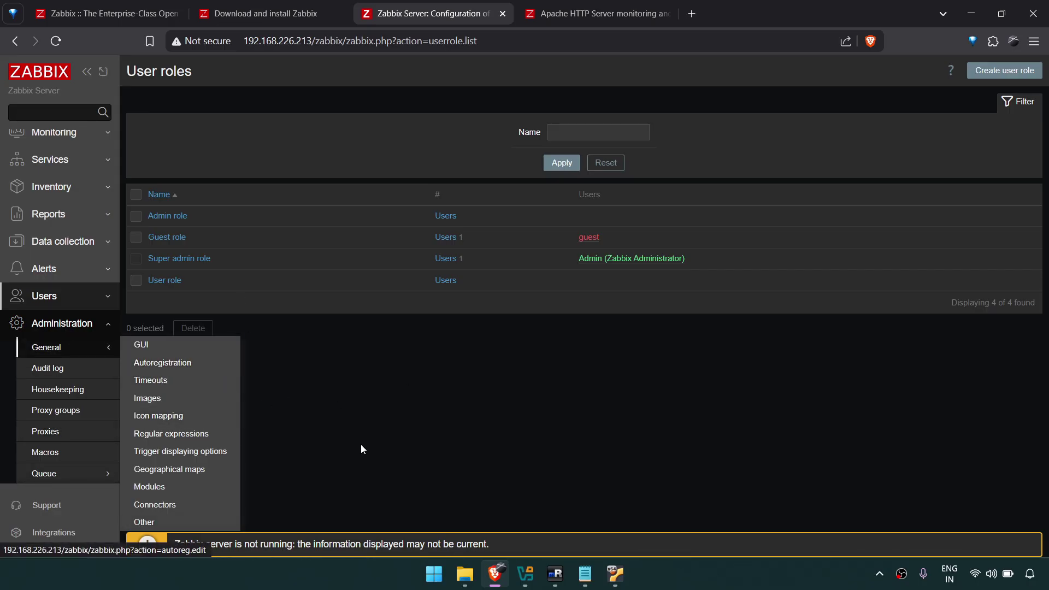
pyautogui.click(386, 427)
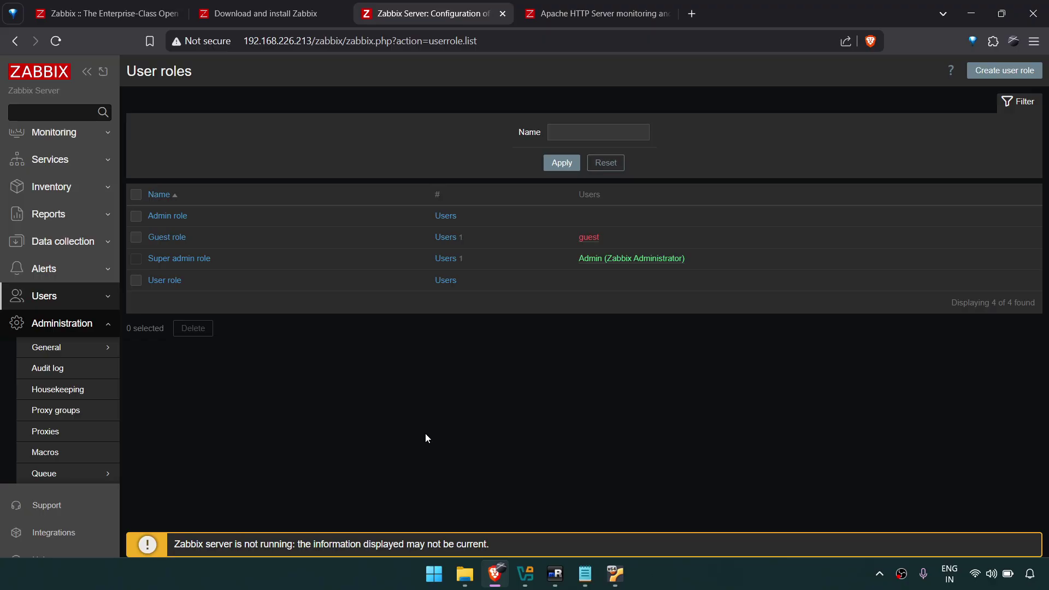
pyautogui.scroll(1, 30, 315)
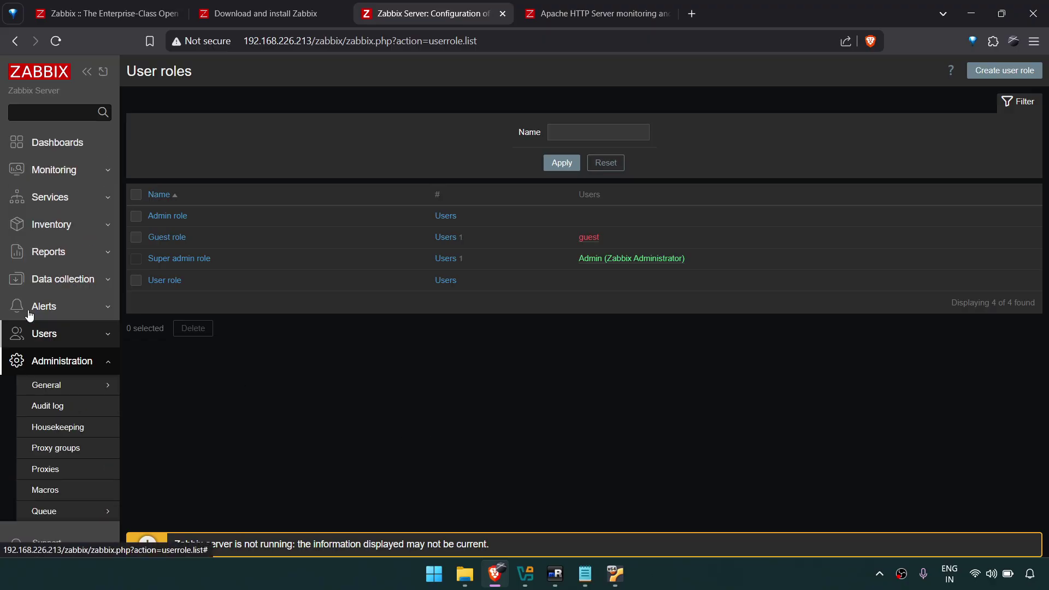